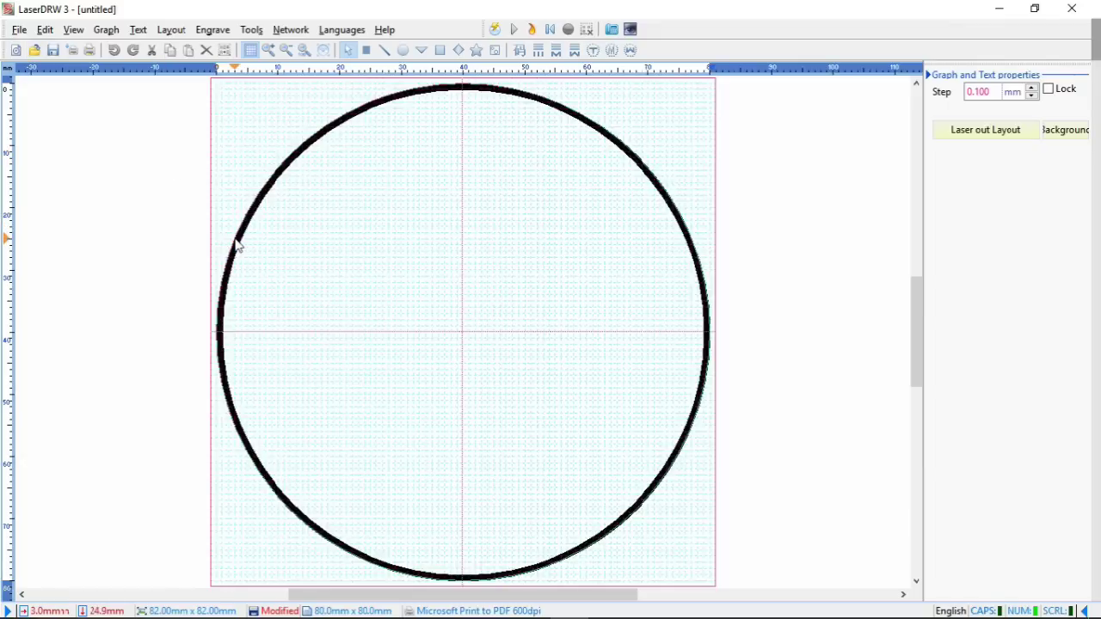
- Start a new unsaved layout: 80 × 80 mm Ellipse main shape, 82 mm laser workspace
{"action": "left_click", "coordinate": [19, 31]}
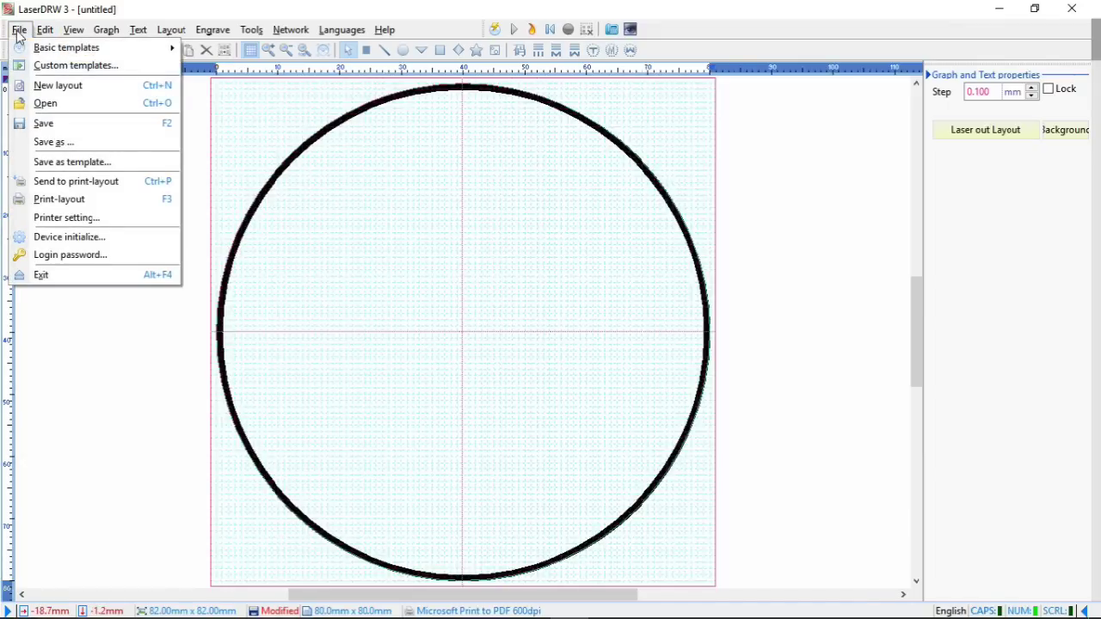
{"action": "left_click", "coordinate": [38, 87]}
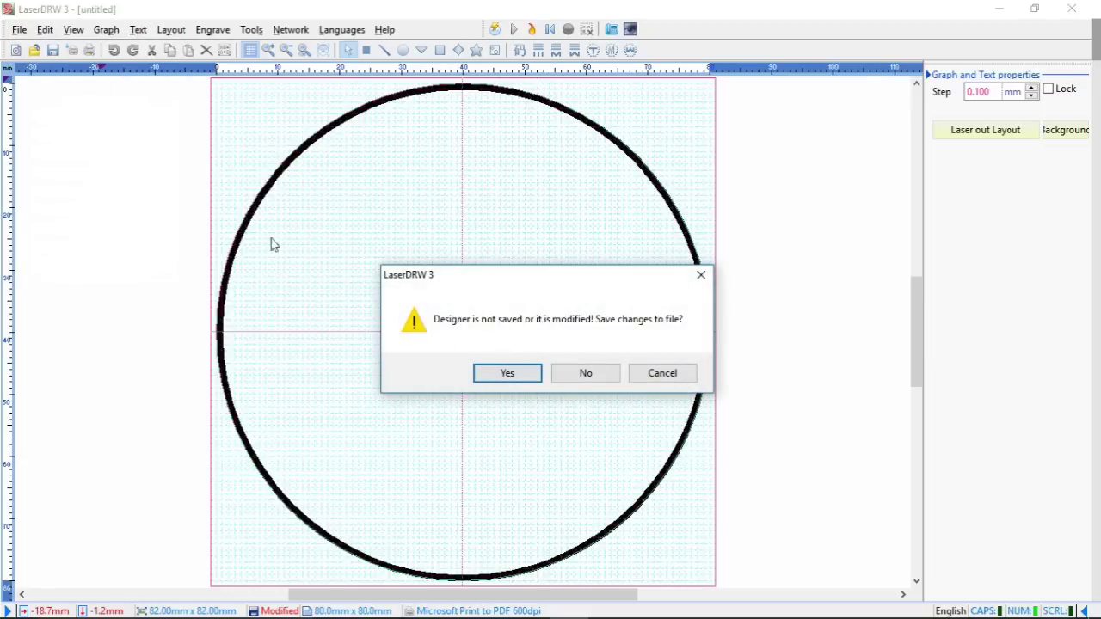
{"action": "left_click", "coordinate": [583, 376]}
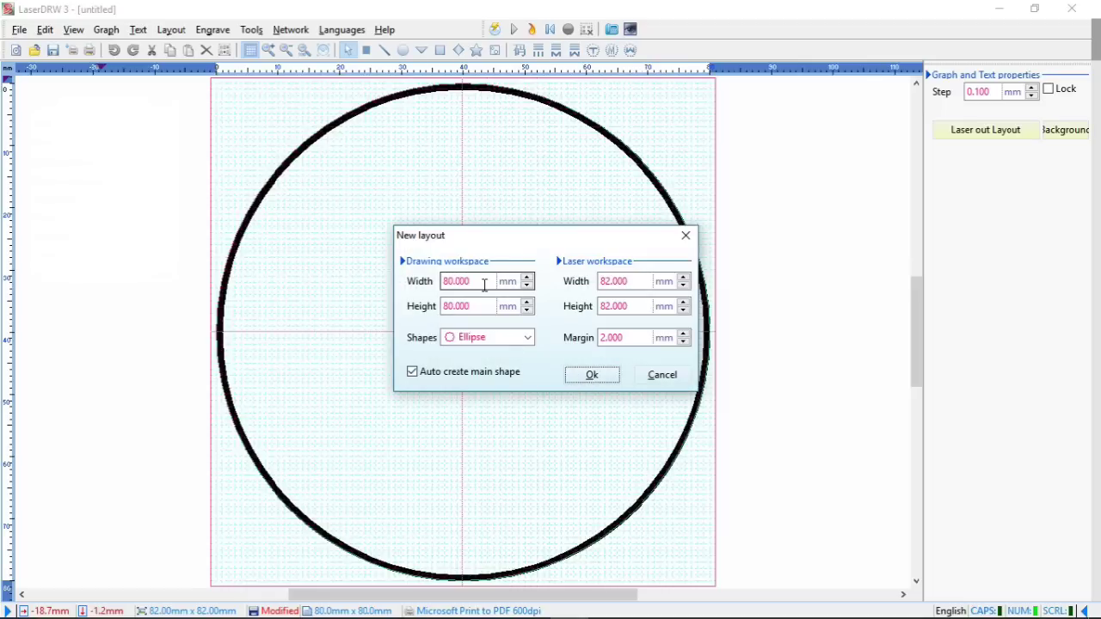
{"action": "left_click_drag", "start_coordinate": [484, 285], "coordinate": [441, 277]}
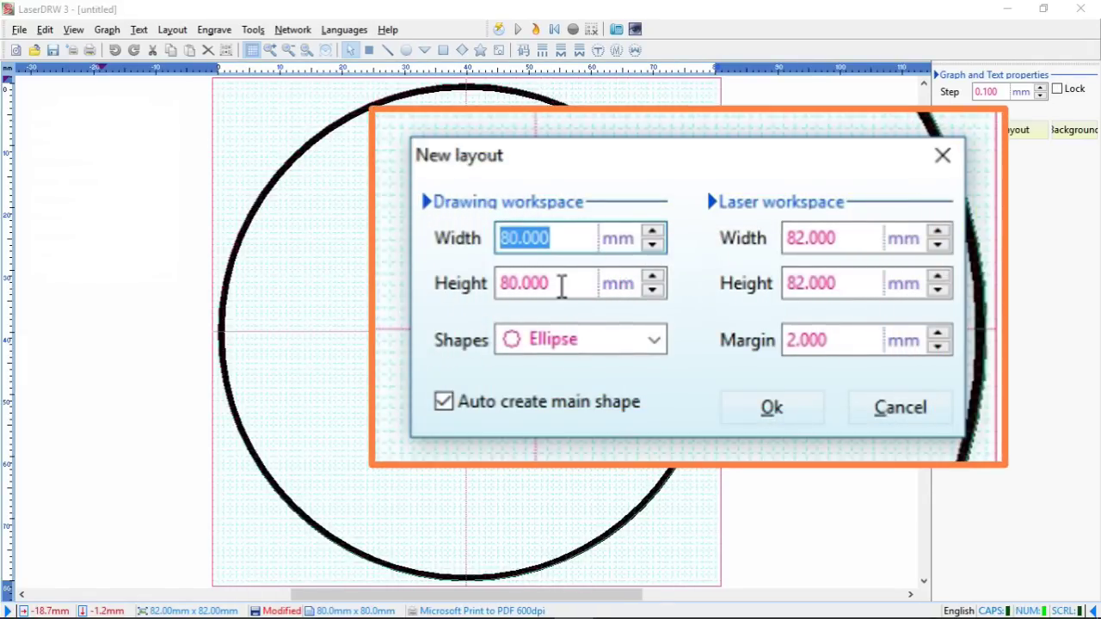
{"action": "left_click", "coordinate": [655, 341]}
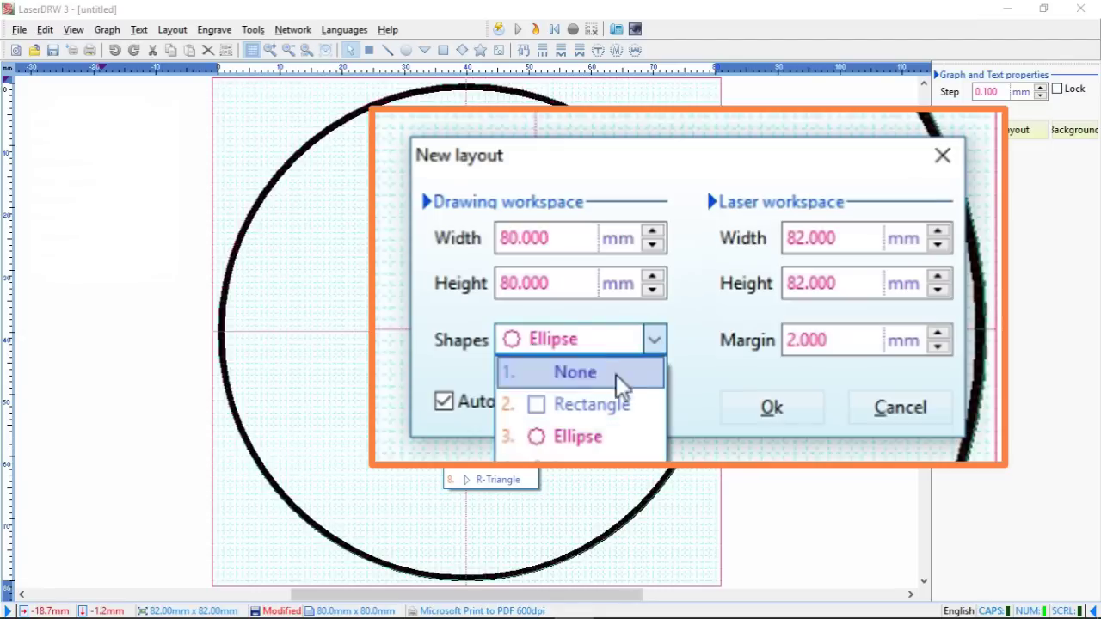
{"action": "left_click", "coordinate": [599, 435]}
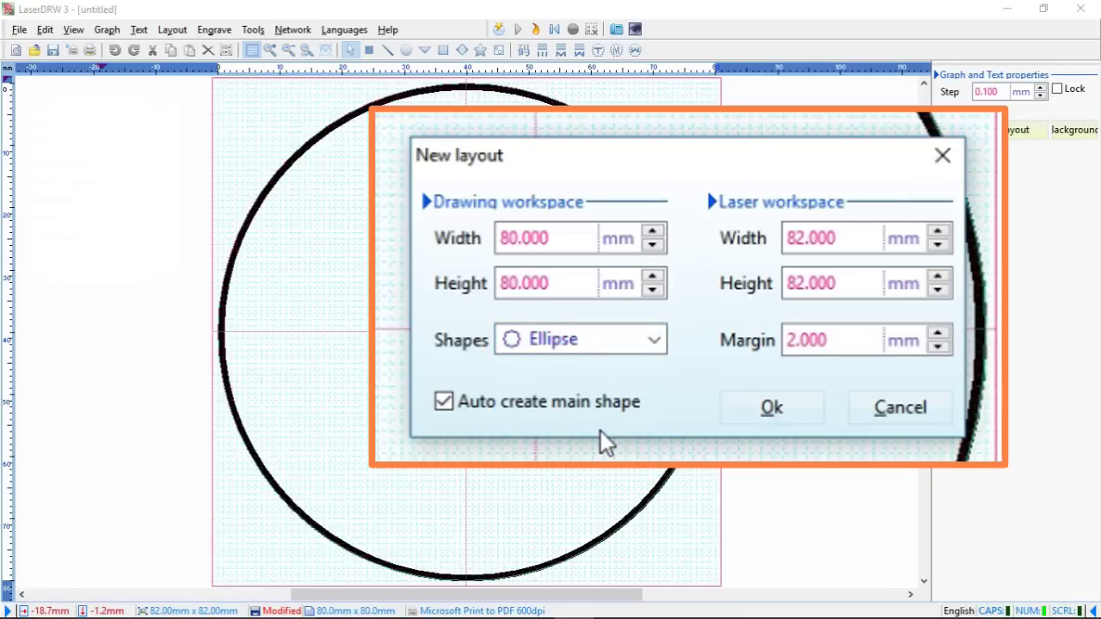
{"action": "left_click", "coordinate": [821, 249]}
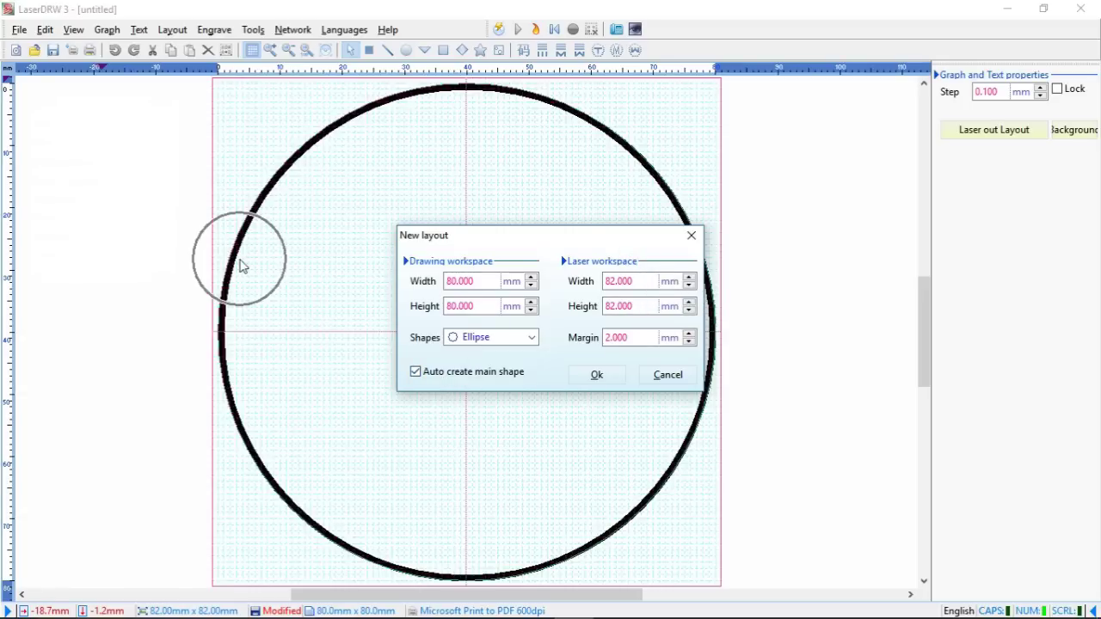
{"action": "left_click", "coordinate": [597, 376]}
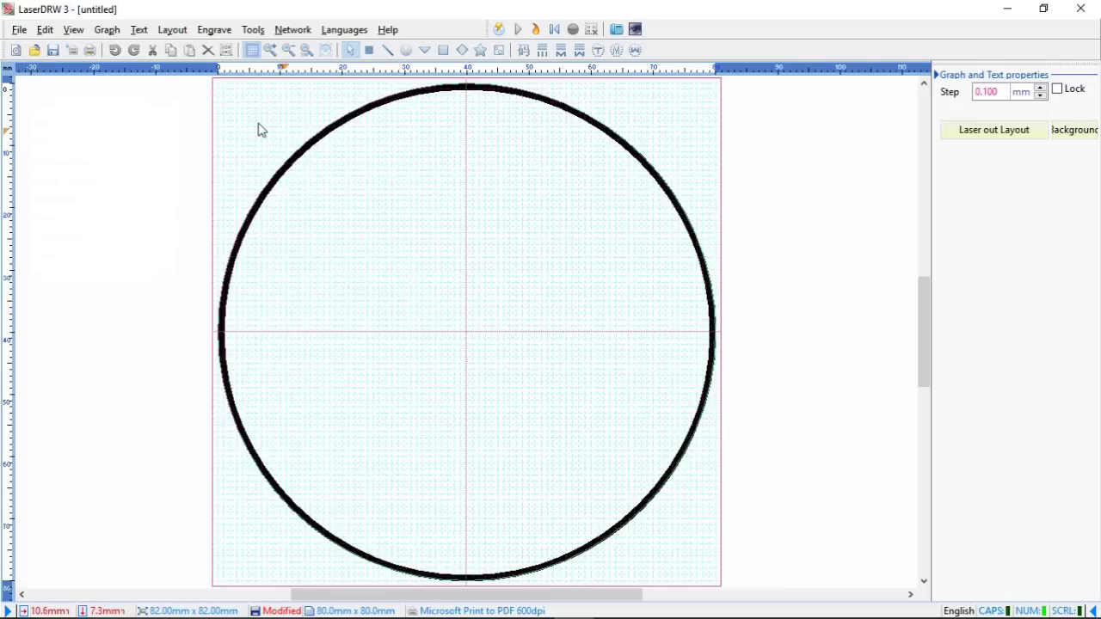
- Import the bitmap Logo Master ver2 512x512.jpg via Graph > Bitmap
{"action": "left_click", "coordinate": [105, 30]}
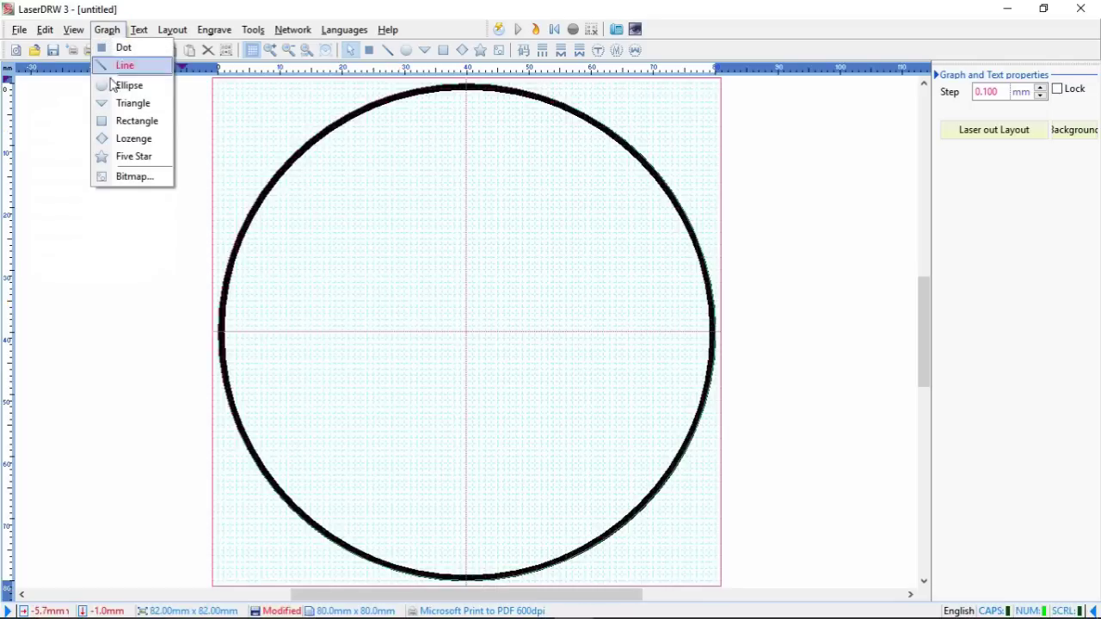
{"action": "left_click", "coordinate": [136, 181]}
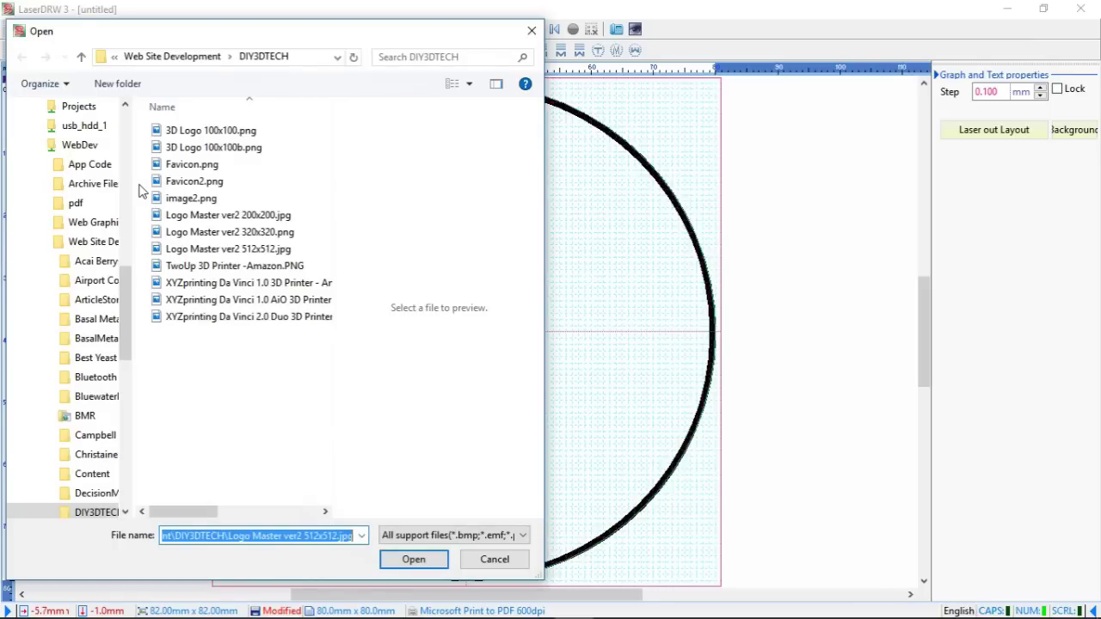
{"action": "left_click", "coordinate": [185, 250]}
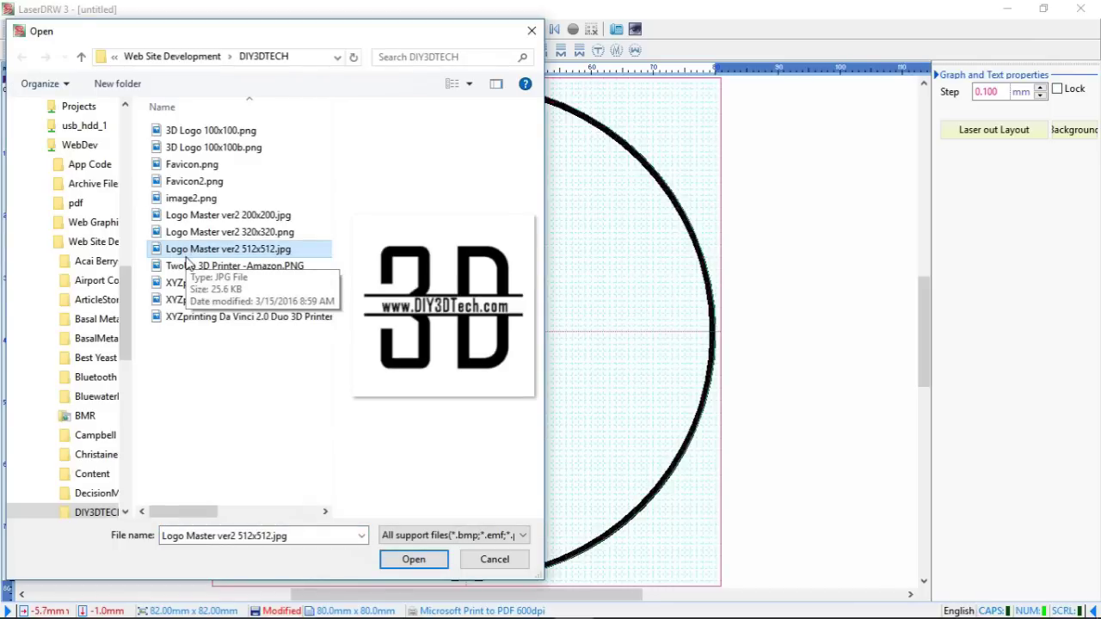
{"action": "left_click", "coordinate": [403, 561]}
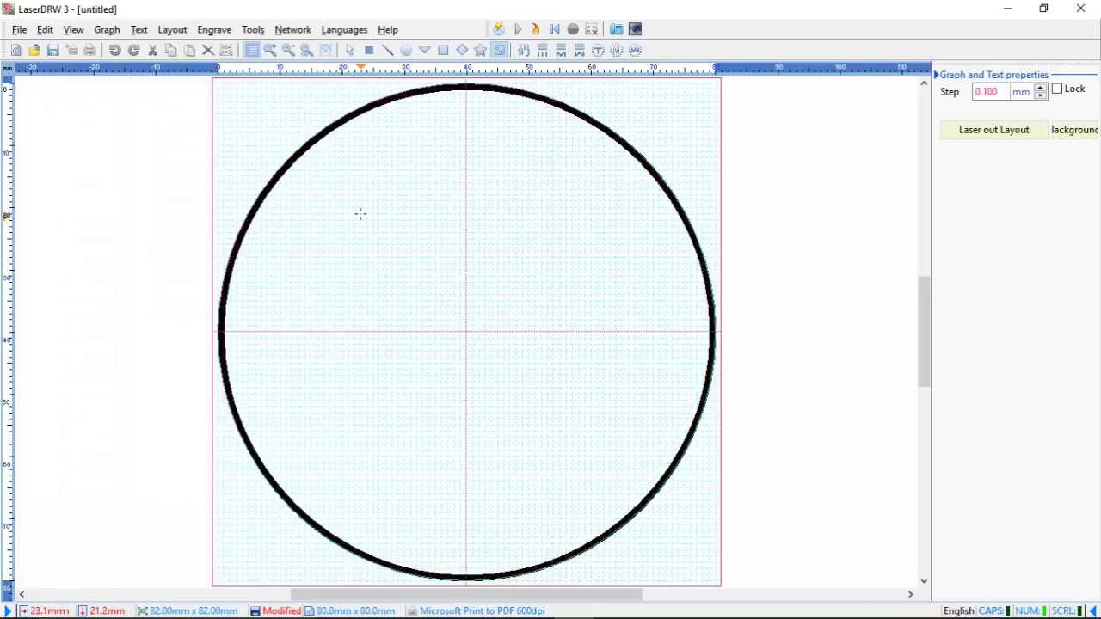
- Place the logo bitmap in a rectangle drawn inside the circle
{"action": "left_click_drag", "start_coordinate": [306, 157], "coordinate": [552, 395]}
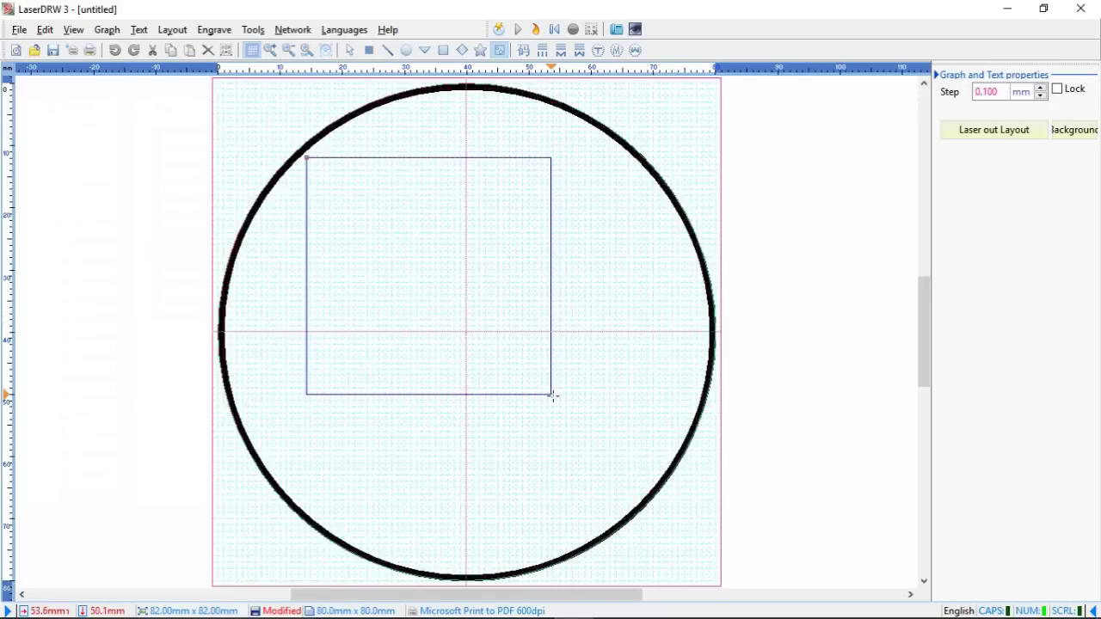
{"action": "left_click_drag", "start_coordinate": [553, 395], "coordinate": [654, 487]}
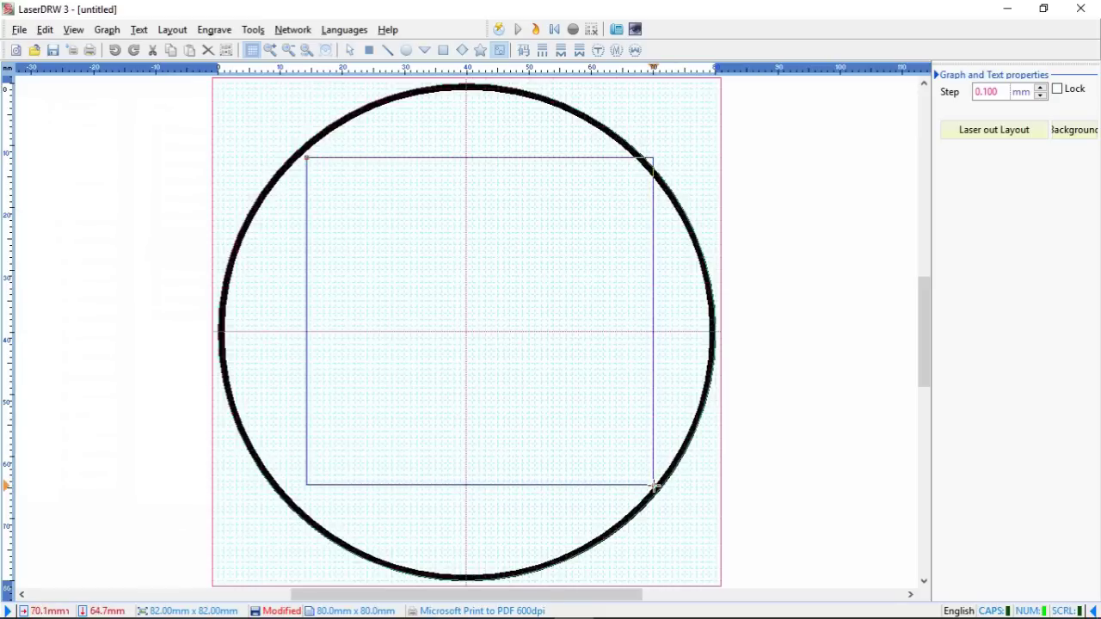
{"action": "left_click_drag", "start_coordinate": [654, 487], "coordinate": [655, 487]}
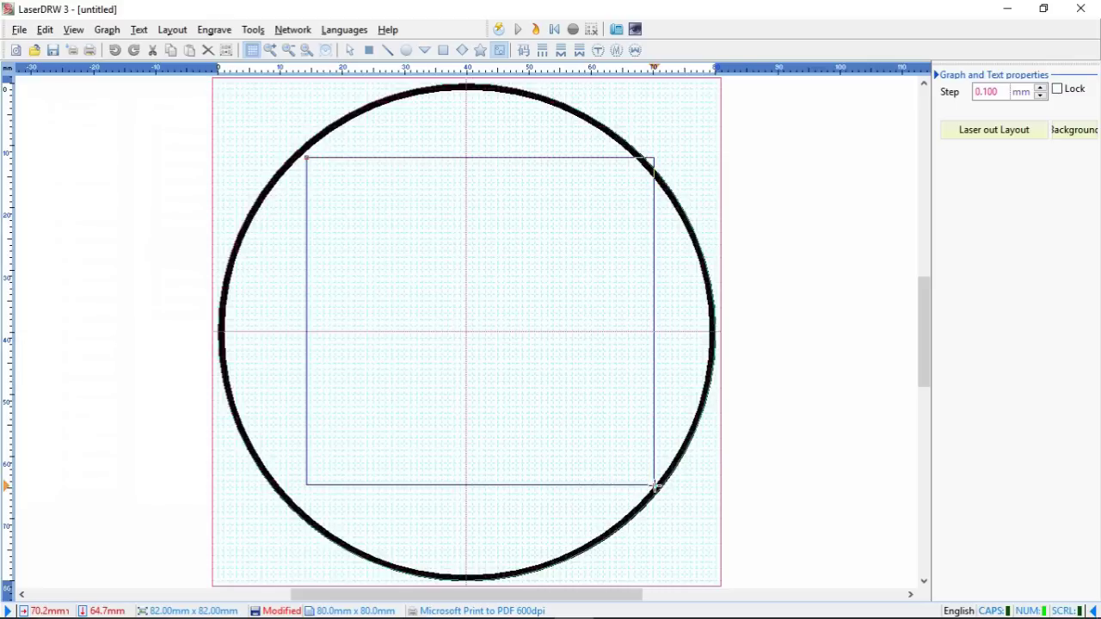
{"action": "left_click_drag", "start_coordinate": [654, 486], "coordinate": [654, 487]}
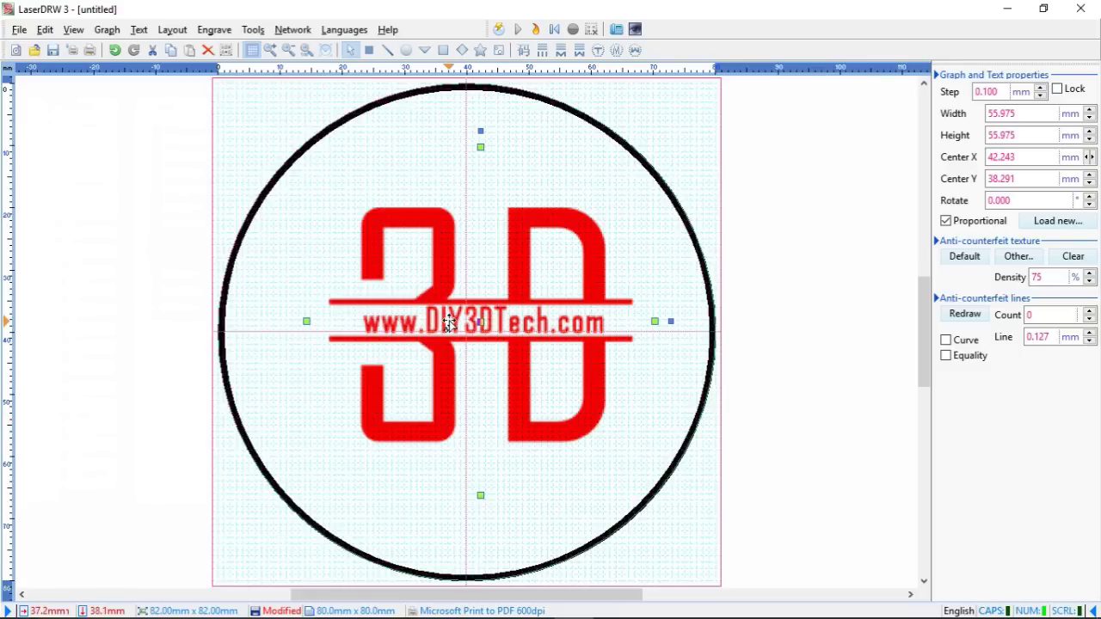
- Centre the logo and scale it proportionally to about 75.7 mm square
{"action": "left_click_drag", "start_coordinate": [447, 321], "coordinate": [449, 320]}
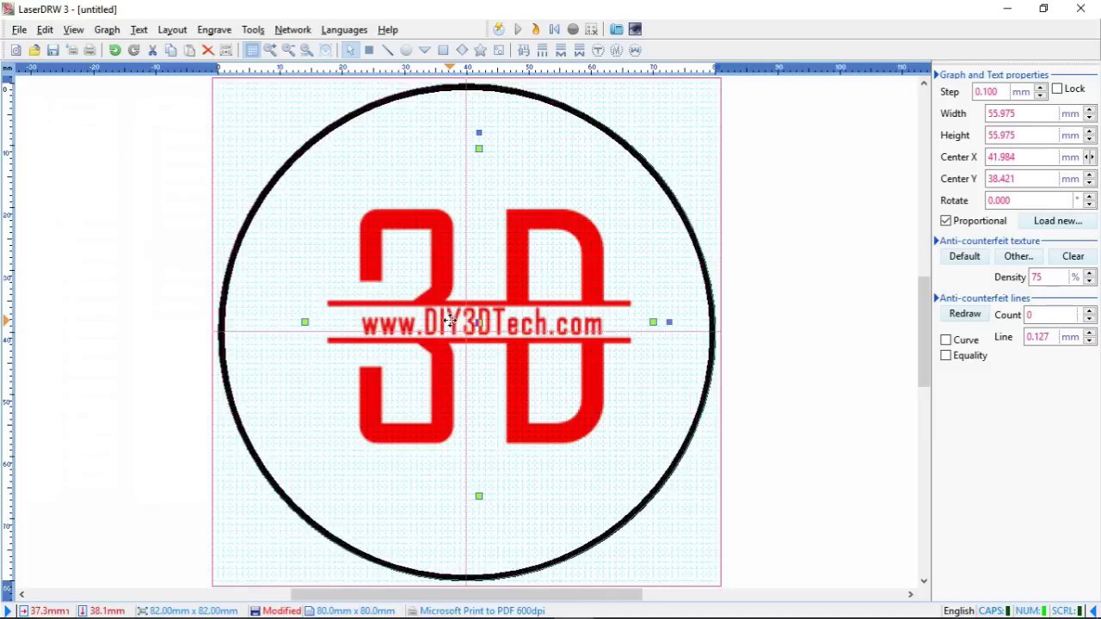
{"action": "left_click_drag", "start_coordinate": [304, 322], "coordinate": [248, 328]}
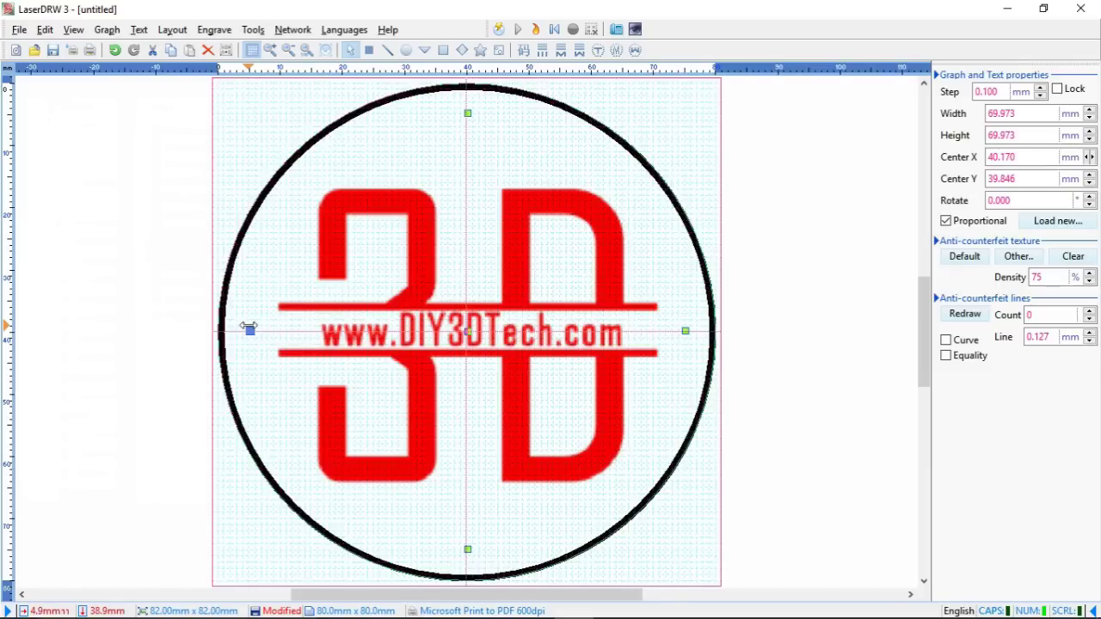
{"action": "left_click_drag", "start_coordinate": [248, 328], "coordinate": [231, 326]}
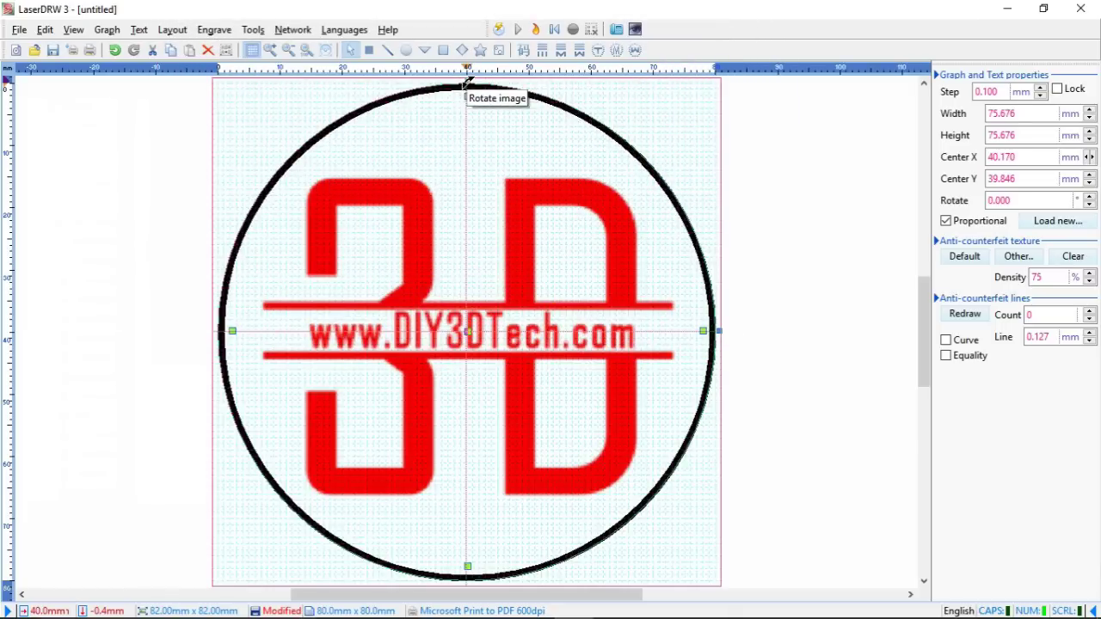
{"action": "left_click_drag", "start_coordinate": [467, 83], "coordinate": [238, 197]}
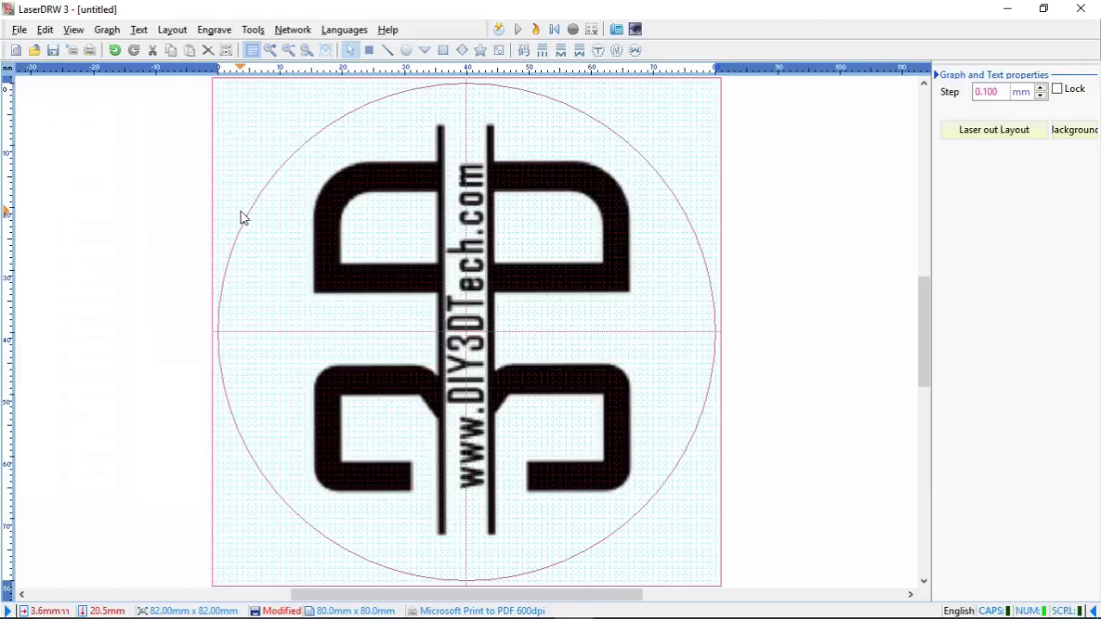
{"action": "left_click", "coordinate": [516, 30]}
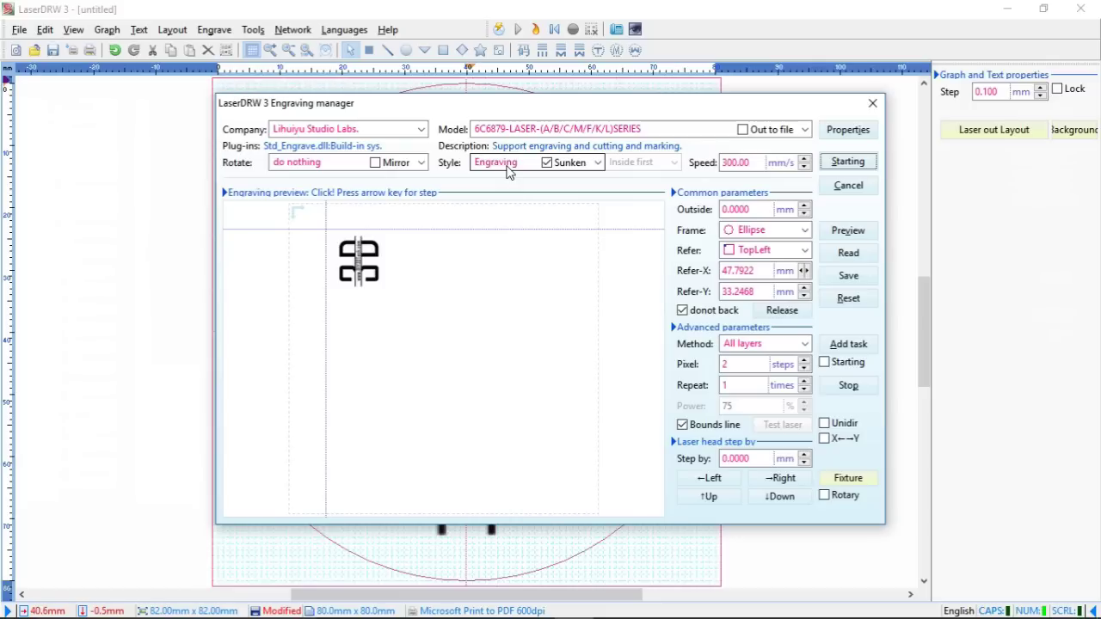
- Reposition the engraving reference point in the Engraving manager preview, referenced from Center
{"action": "scroll", "coordinate": [761, 249], "scroll_direction": "down", "scroll_amount": 2}
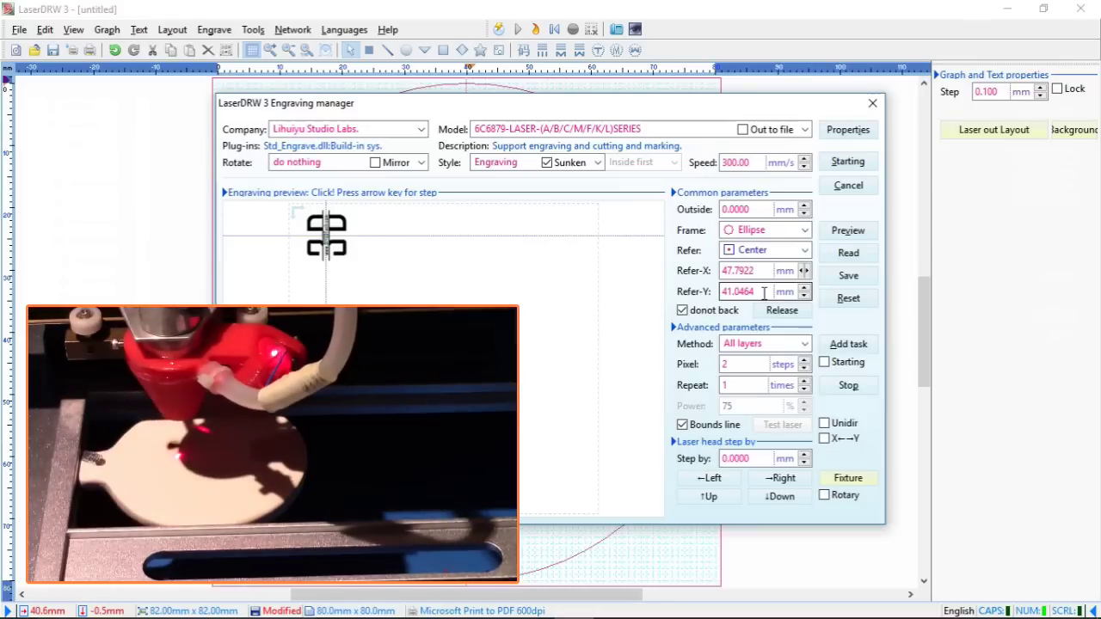
{"action": "left_click", "coordinate": [358, 255]}
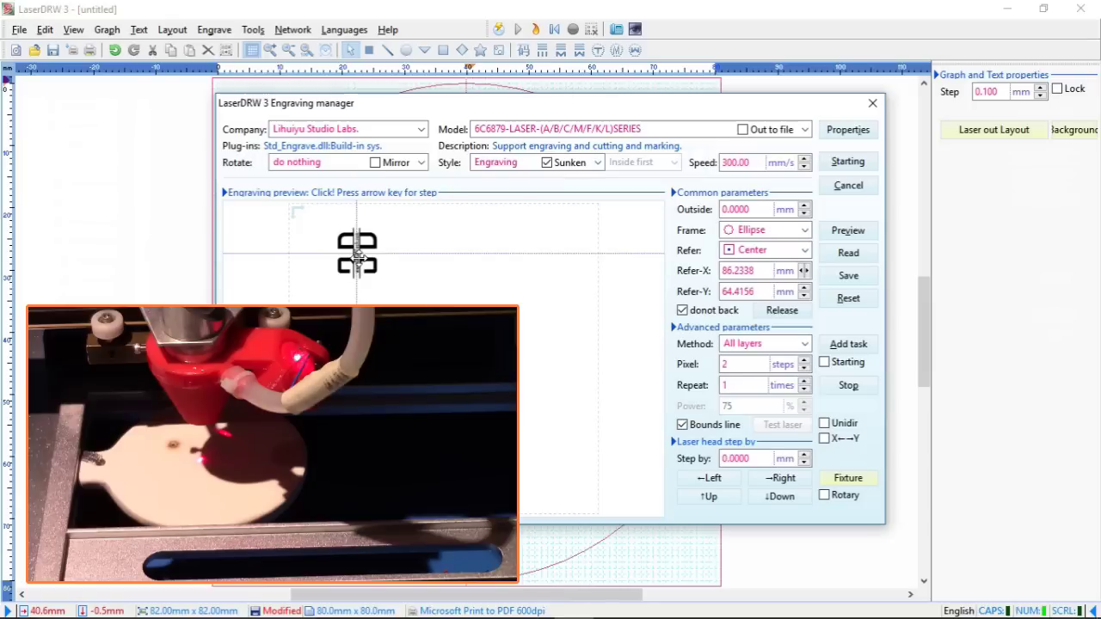
- Nudge the engraving position by dragging and stepping the horizontal reference down
{"action": "left_click_drag", "start_coordinate": [357, 256], "coordinate": [362, 259]}
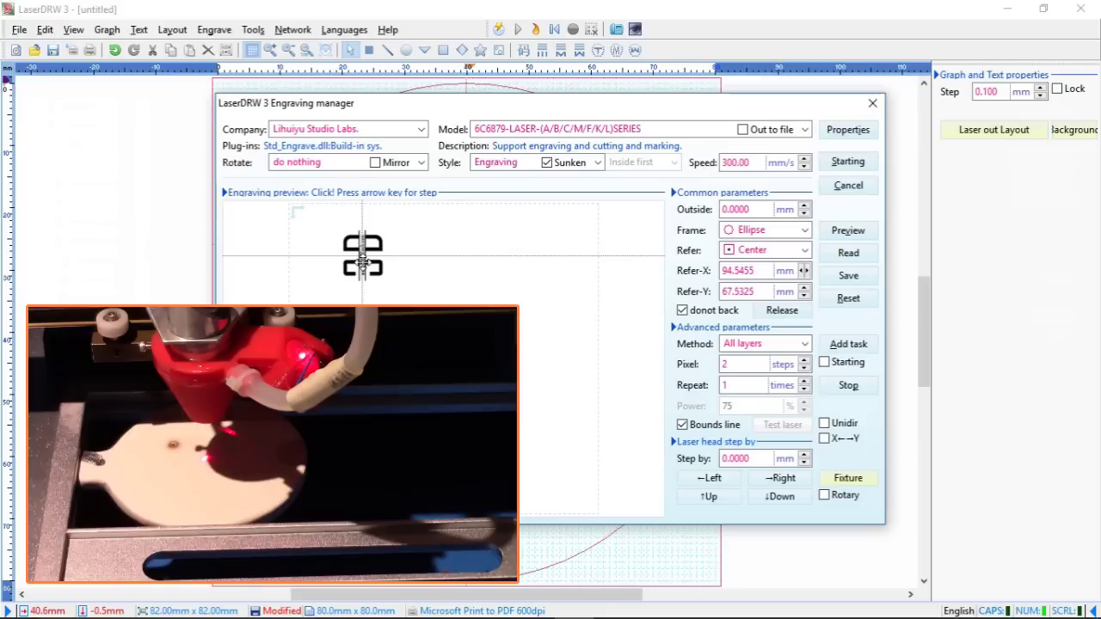
{"action": "left_click_drag", "start_coordinate": [362, 261], "coordinate": [365, 263]}
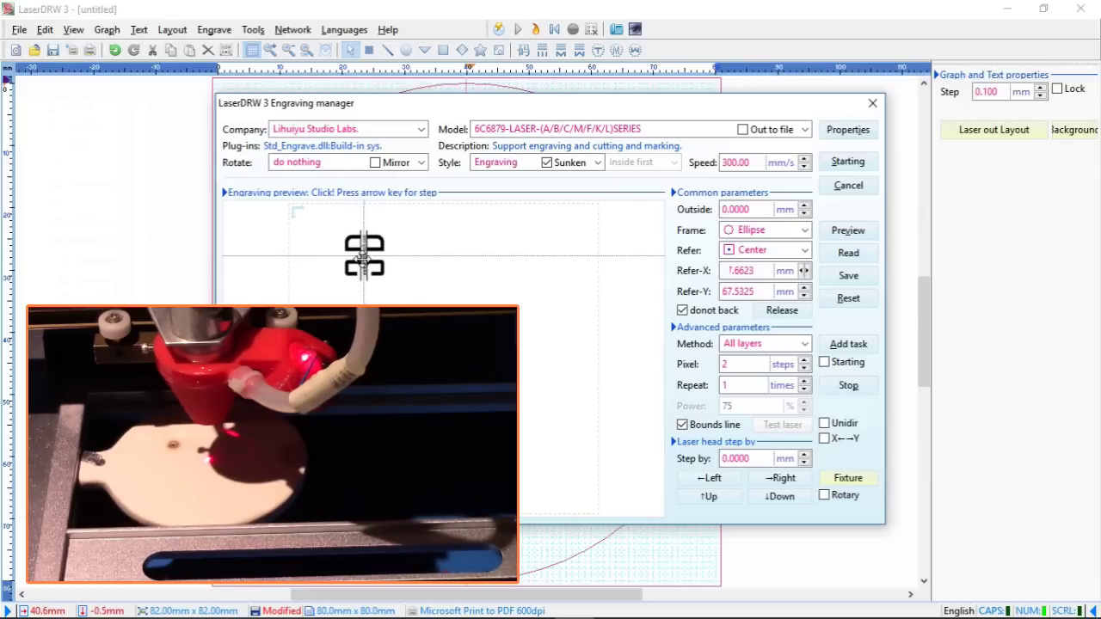
{"action": "left_click_drag", "start_coordinate": [364, 258], "coordinate": [365, 255]}
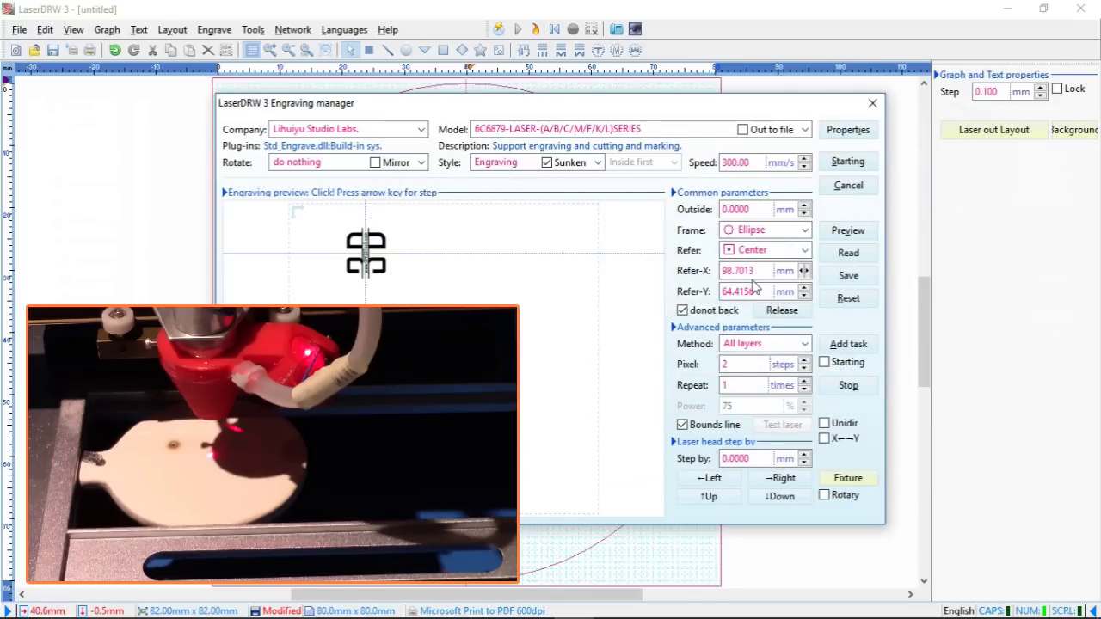
{"action": "left_click", "coordinate": [802, 275]}
{"action": "left_click", "coordinate": [802, 274]}
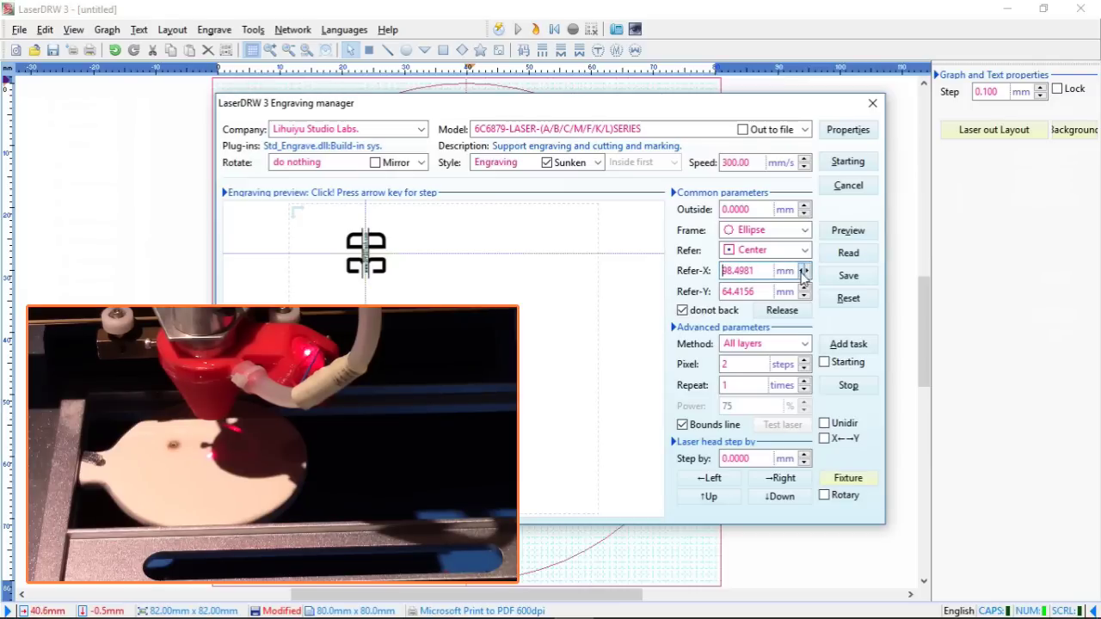
{"action": "left_click", "coordinate": [802, 274]}
{"action": "left_click", "coordinate": [802, 275]}
{"action": "left_click", "coordinate": [802, 274]}
{"action": "left_click", "coordinate": [802, 274]}
{"action": "left_click", "coordinate": [803, 274]}
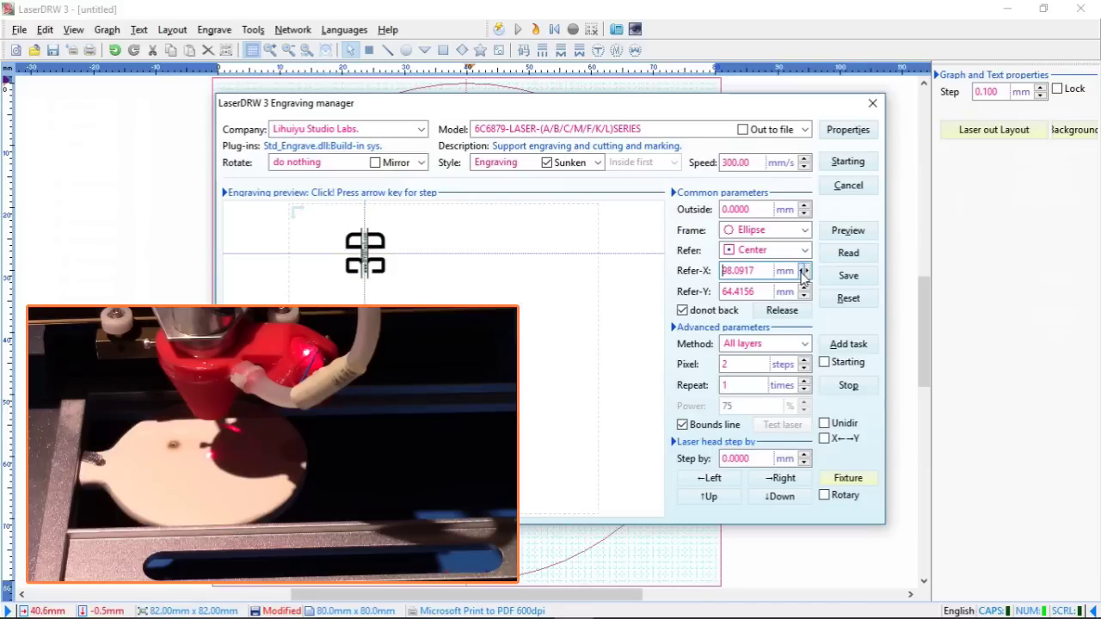
{"action": "left_click", "coordinate": [802, 274]}
{"action": "left_click", "coordinate": [802, 274]}
{"action": "left_click", "coordinate": [802, 274]}
{"action": "left_click", "coordinate": [803, 274]}
{"action": "left_click", "coordinate": [802, 274]}
{"action": "left_click", "coordinate": [803, 274]}
{"action": "left_click", "coordinate": [802, 275]}
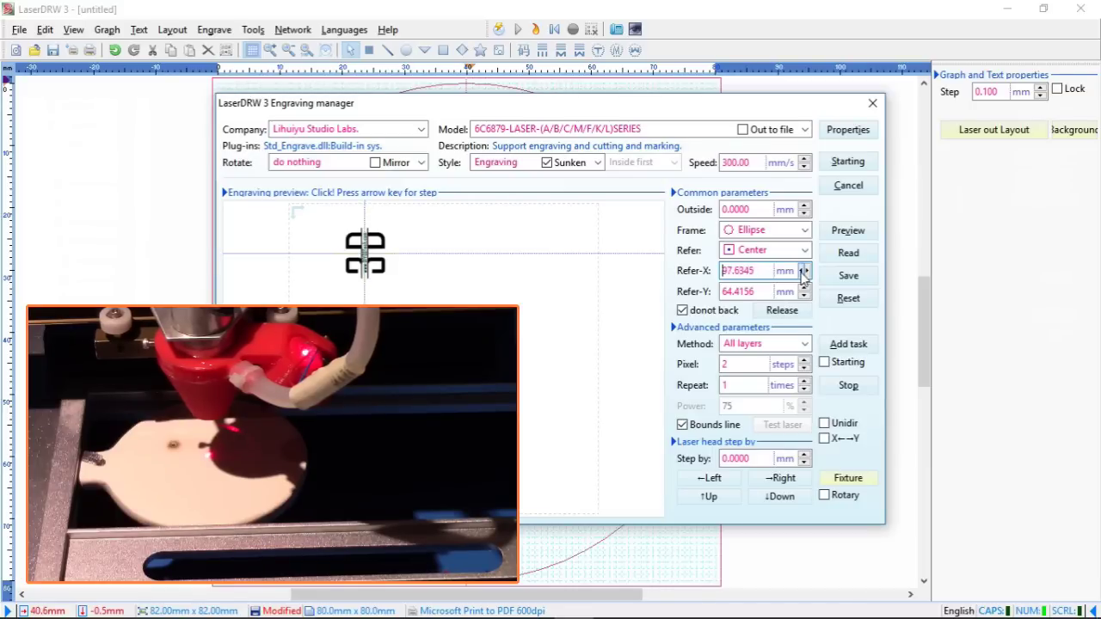
{"action": "left_click", "coordinate": [802, 274]}
{"action": "left_click", "coordinate": [802, 274]}
{"action": "left_click", "coordinate": [802, 274]}
{"action": "left_click", "coordinate": [802, 275]}
{"action": "left_click", "coordinate": [802, 274]}
{"action": "left_click", "coordinate": [802, 275]}
{"action": "left_click", "coordinate": [802, 275]}
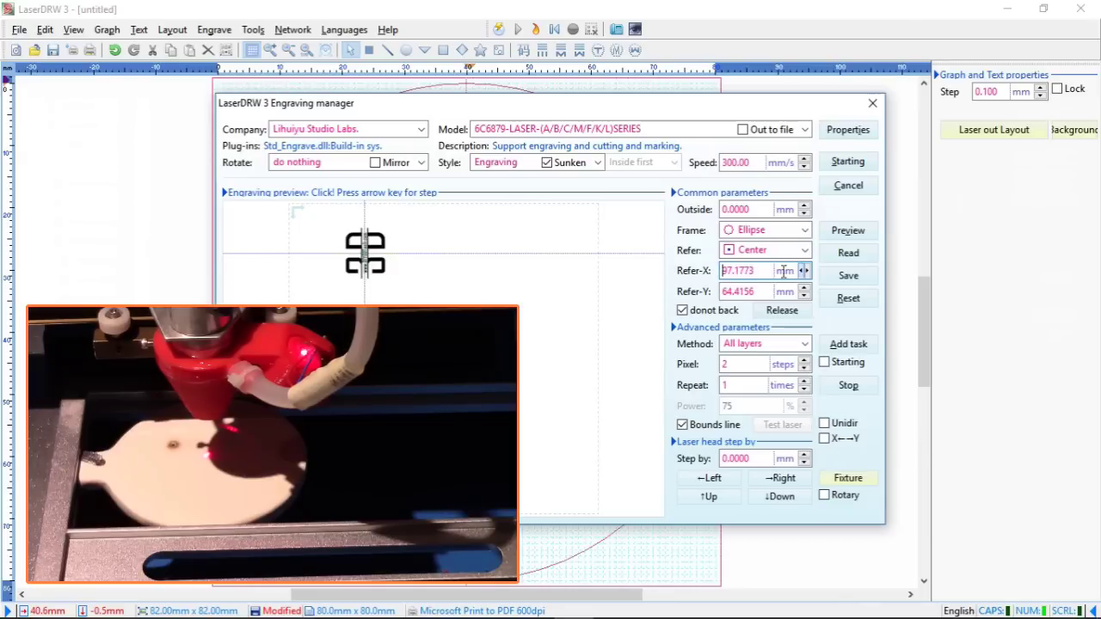
- Enter Refer-X 95 and Refer-Y 65 as the engraving reference point
{"action": "double_click", "coordinate": [724, 270]}
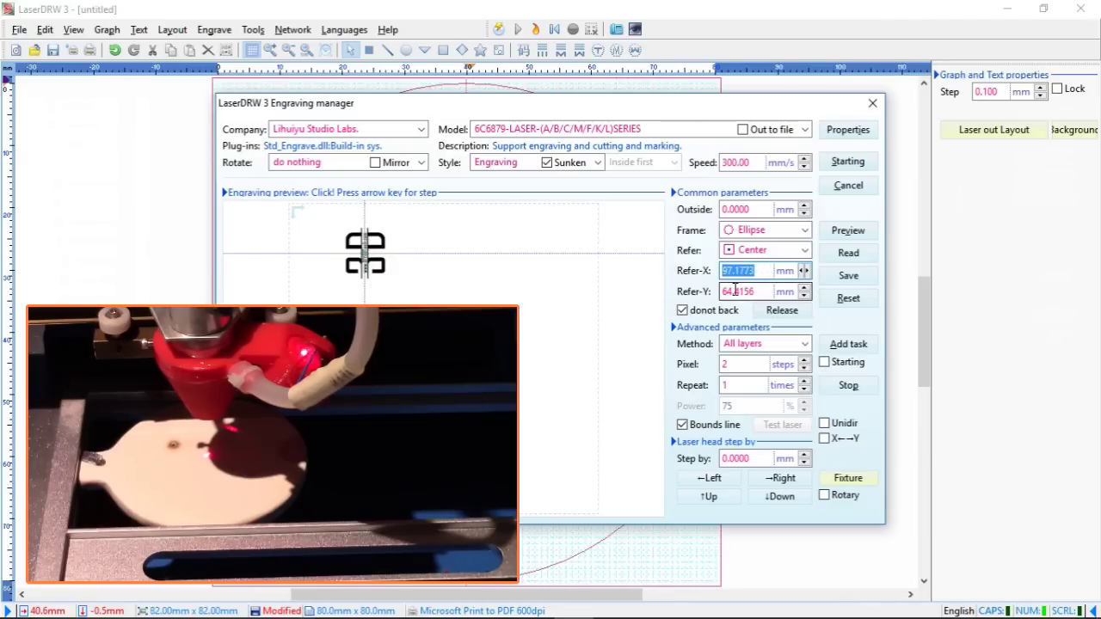
{"action": "type", "text": "95"}
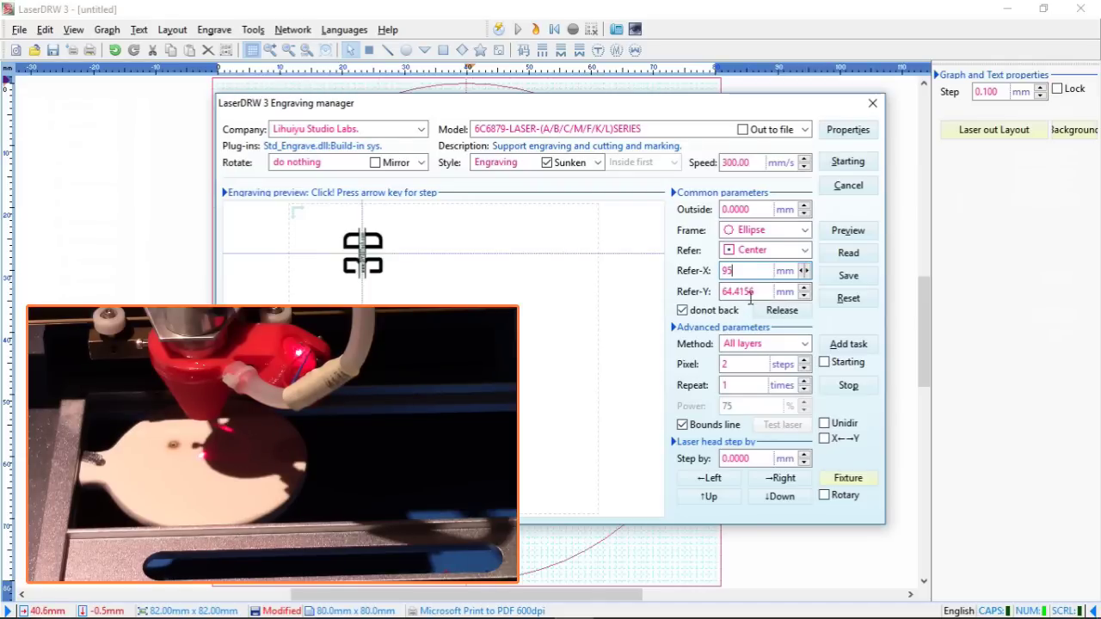
{"action": "left_click_drag", "start_coordinate": [754, 291], "coordinate": [727, 291]}
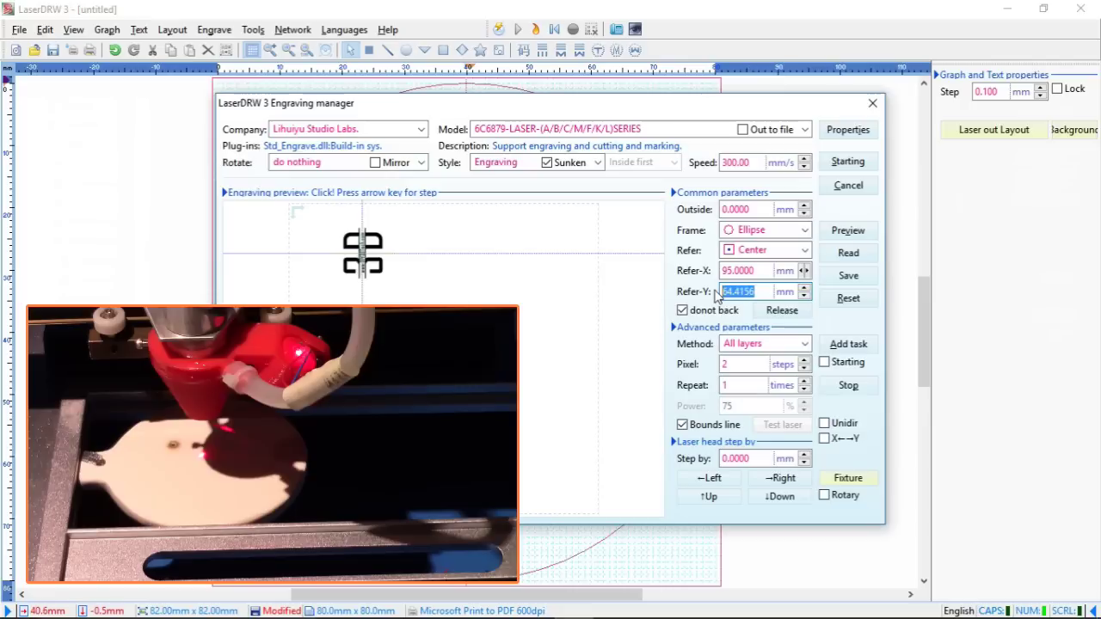
{"action": "type", "text": "65"}
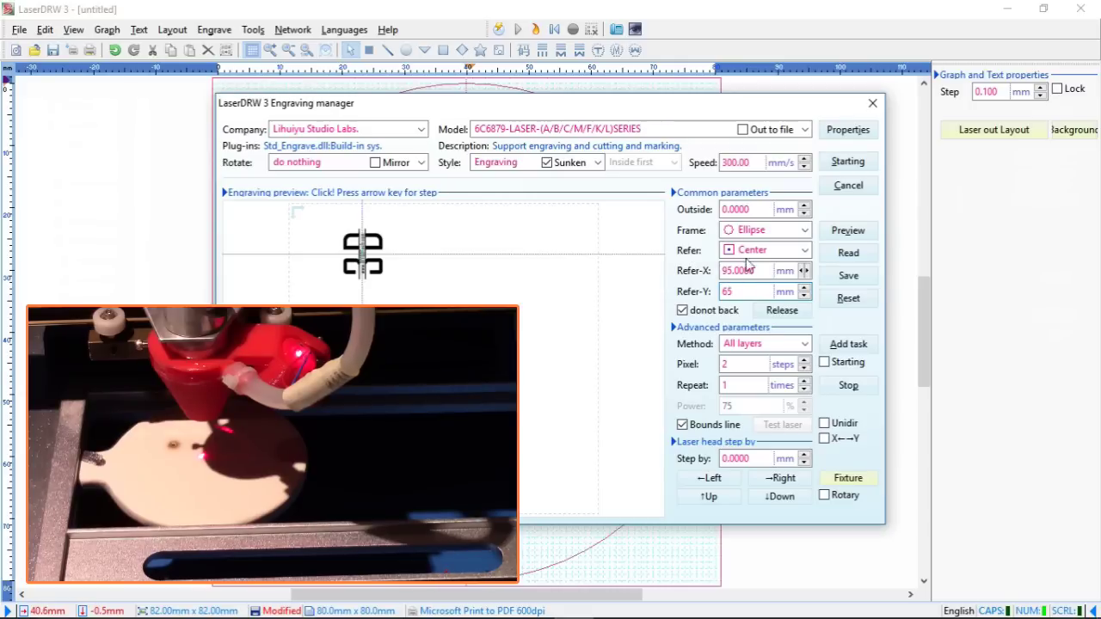
- Try Refer-X 100, then revert it to 95 mm and commit
{"action": "left_click_drag", "start_coordinate": [754, 270], "coordinate": [722, 272]}
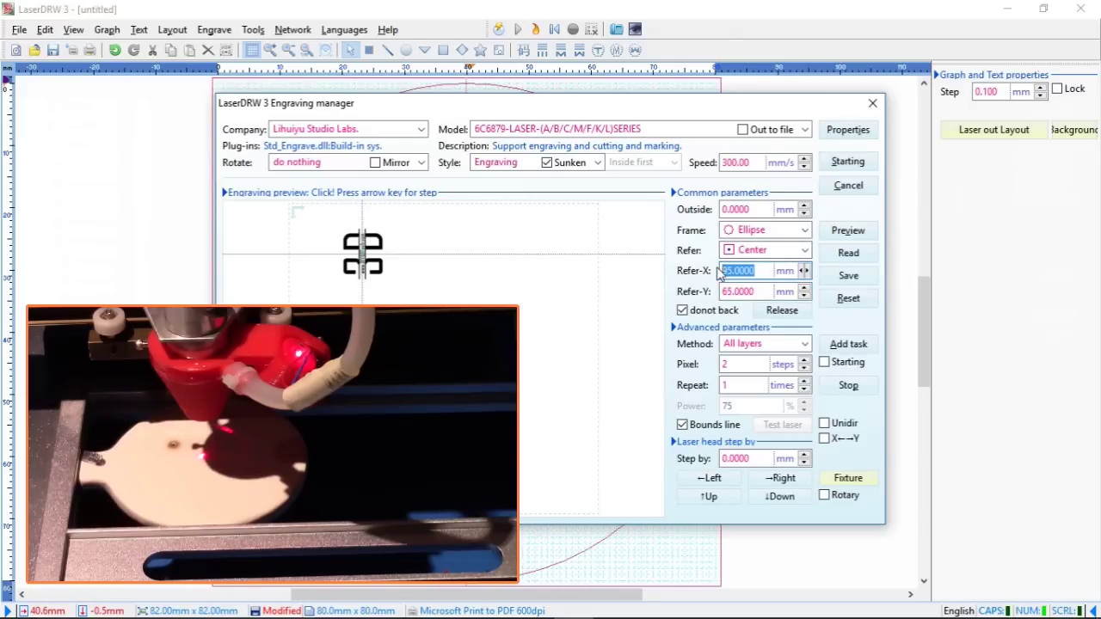
{"action": "type", "text": "100"}
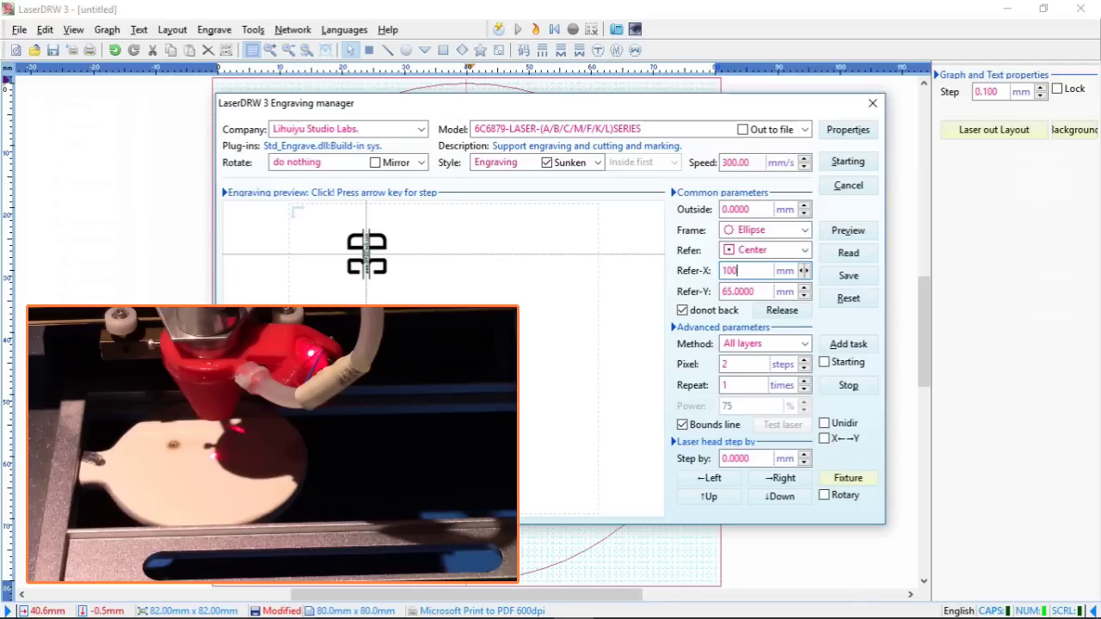
{"action": "left_click_drag", "start_coordinate": [741, 270], "coordinate": [720, 272]}
{"action": "type", "text": "95"}
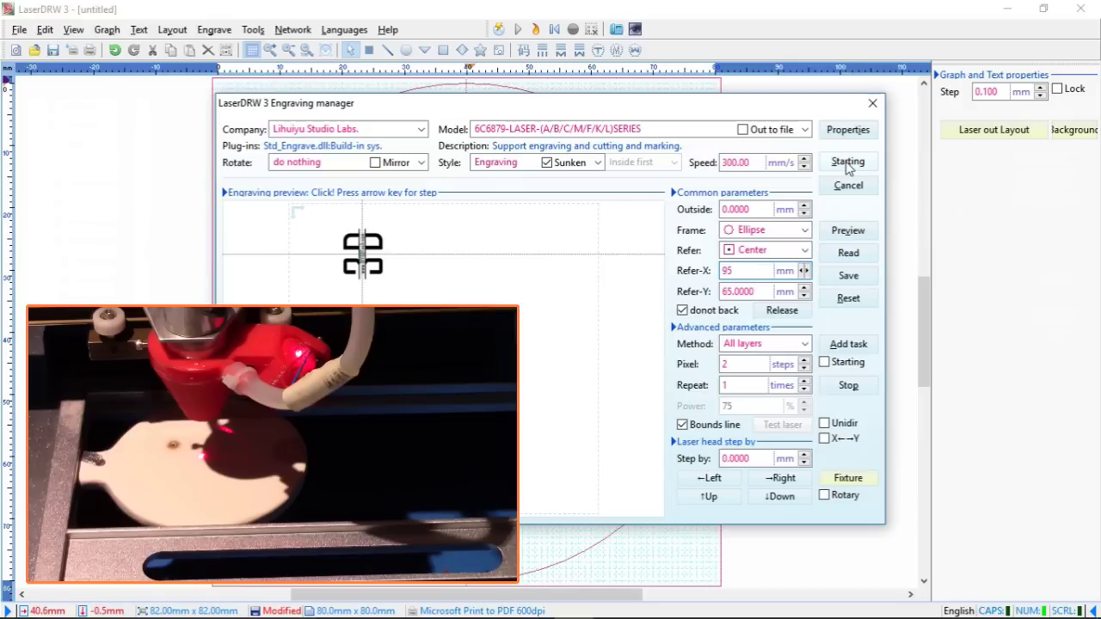
{"action": "left_click", "coordinate": [824, 365]}
- Enable Starting and add the task to send the logo job to the laser
{"action": "left_click", "coordinate": [824, 363]}
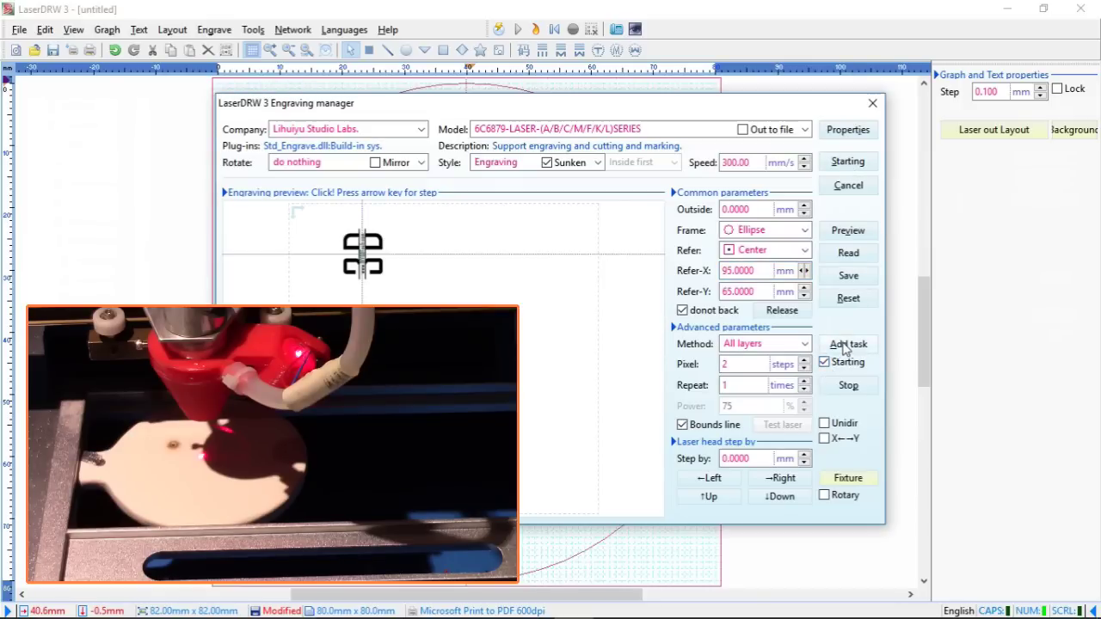
{"action": "left_click", "coordinate": [847, 344]}
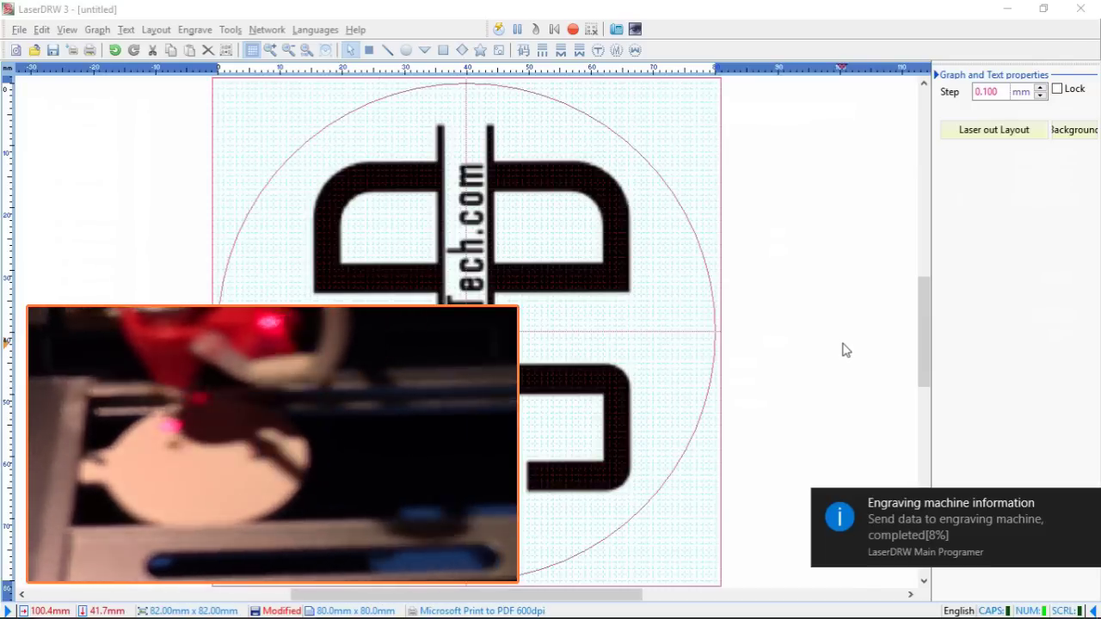
{"action": "left_click", "coordinate": [573, 29]}
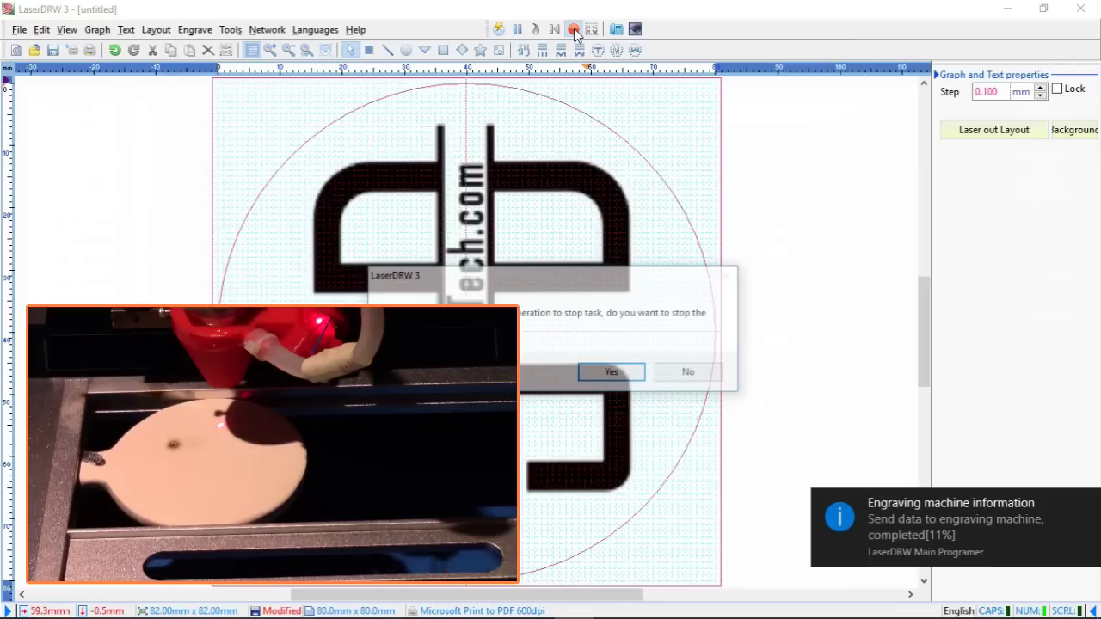
- Confirm stopping the job and bring the Engraving manager back up
{"action": "key", "text": "Return"}
{"action": "left_click", "coordinate": [498, 31]}
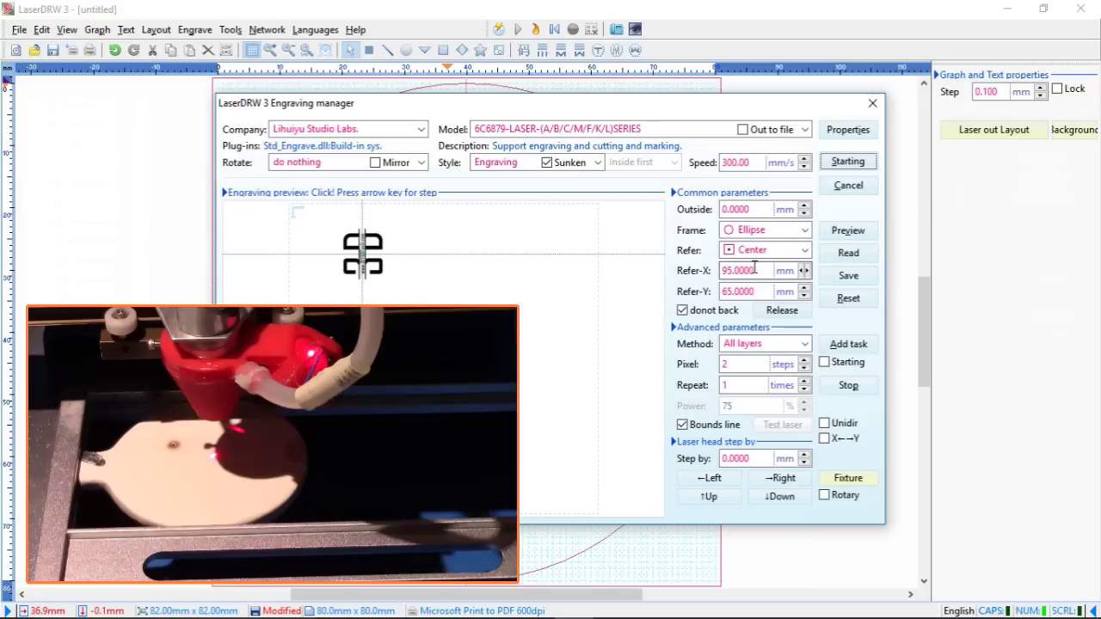
- Change Refer-X to 100 mm, enable Starting, and re-send the job
{"action": "double_click", "coordinate": [754, 268]}
{"action": "type", "text": "100"}
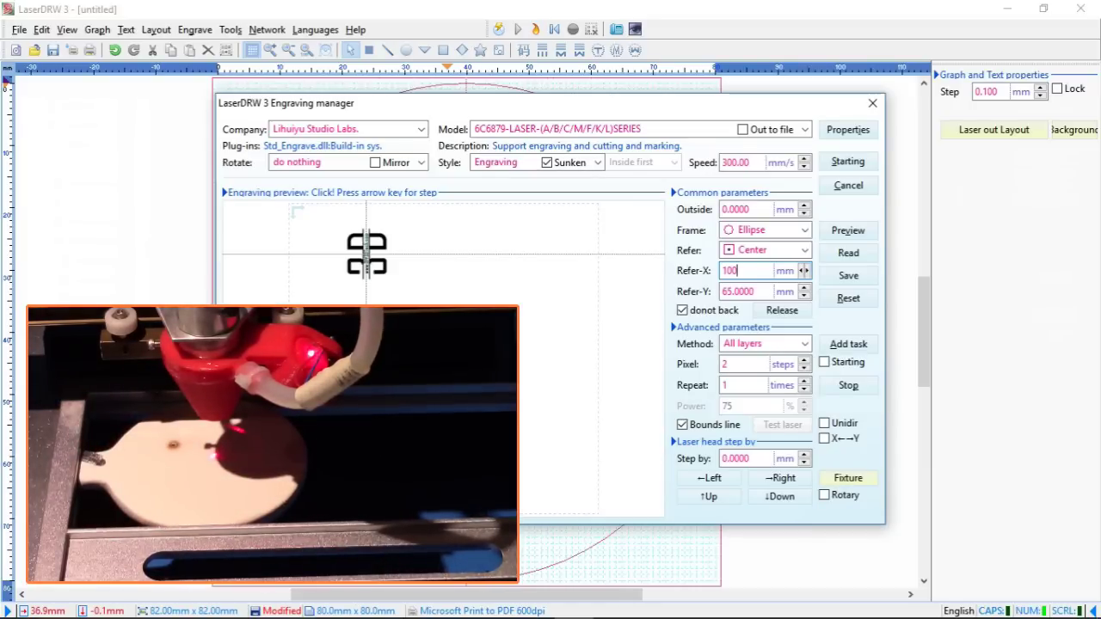
{"action": "left_click", "coordinate": [843, 344]}
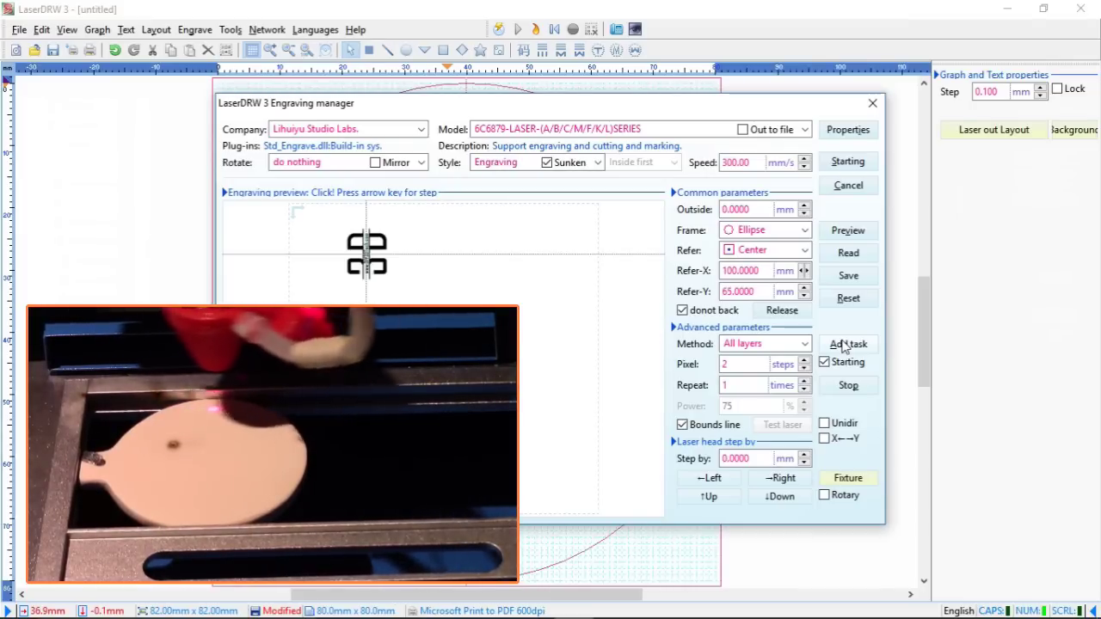
{"action": "left_click", "coordinate": [845, 344]}
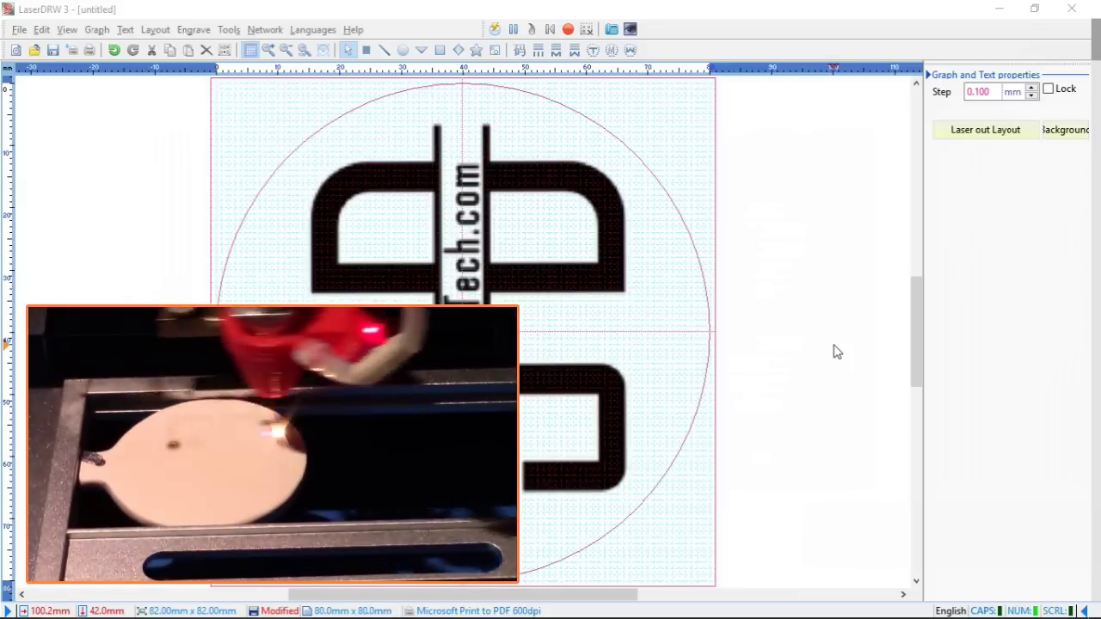
- Stop the running laser job with Yes, then deselect the logo on the canvas
{"action": "left_click", "coordinate": [567, 30]}
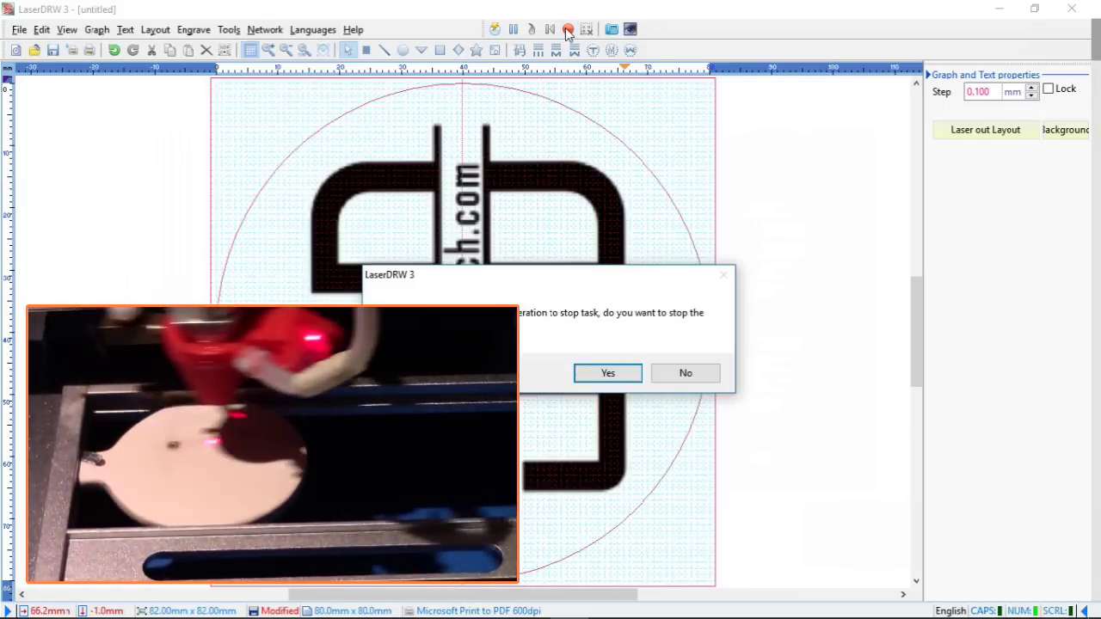
{"action": "left_click", "coordinate": [607, 372]}
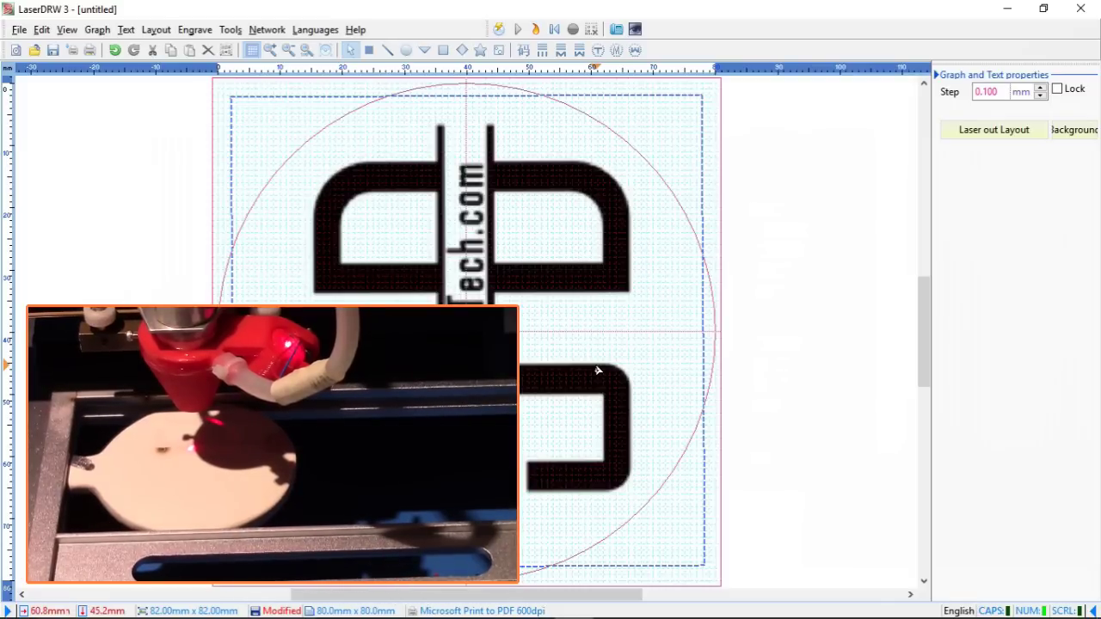
{"action": "left_click", "coordinate": [456, 84]}
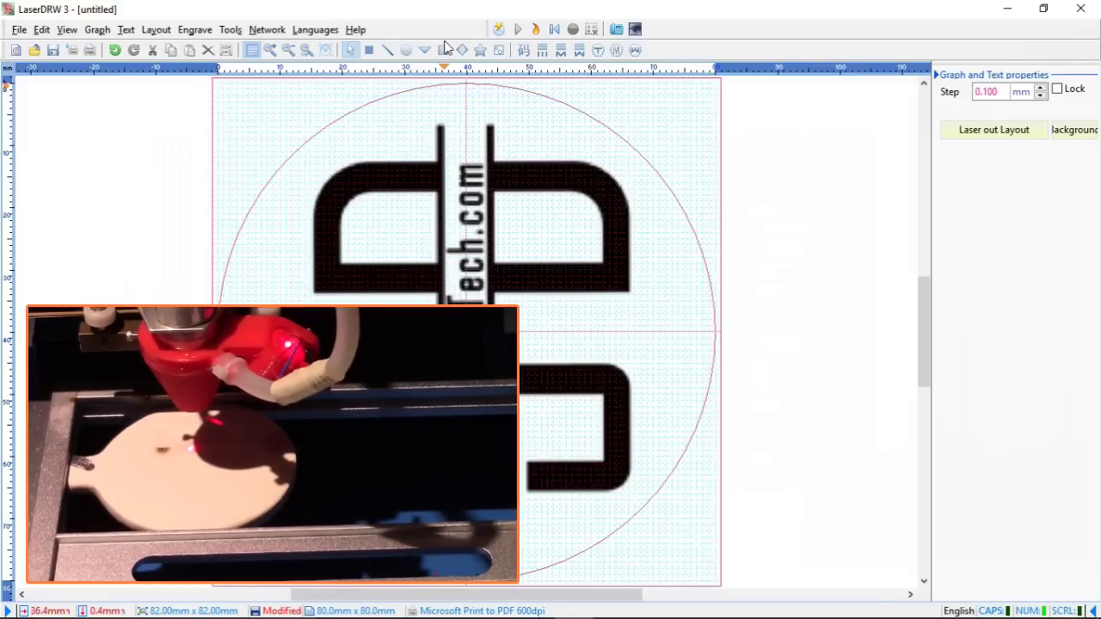
- Lower the engraving speed from 300 to 150 mm/s for the rerun, then halt the running job with Escape
{"action": "left_click", "coordinate": [501, 30]}
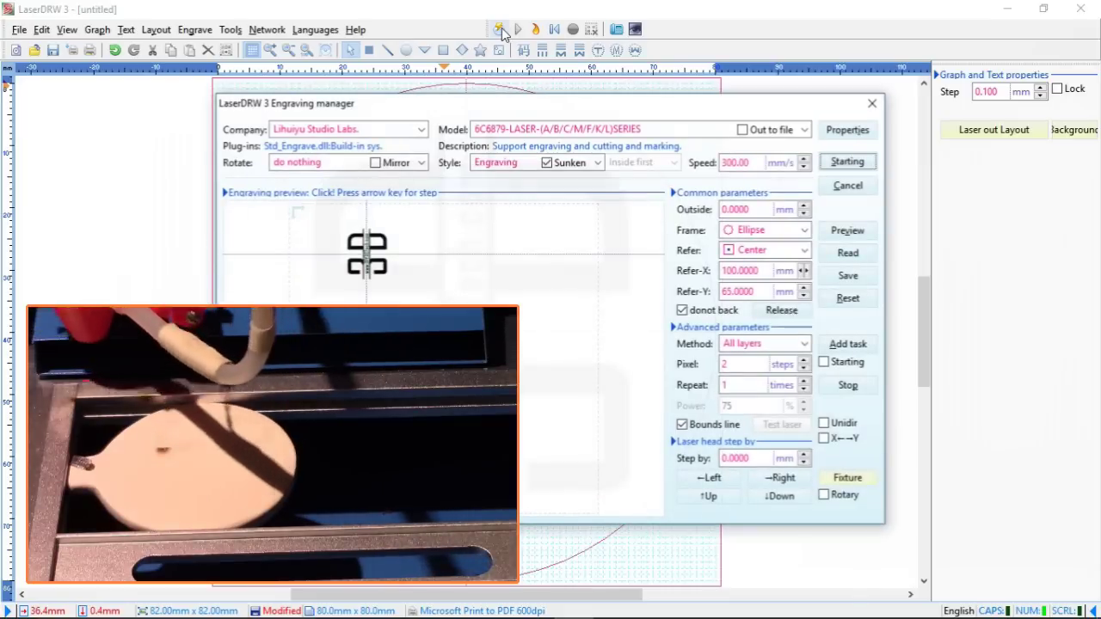
{"action": "left_click", "coordinate": [748, 164]}
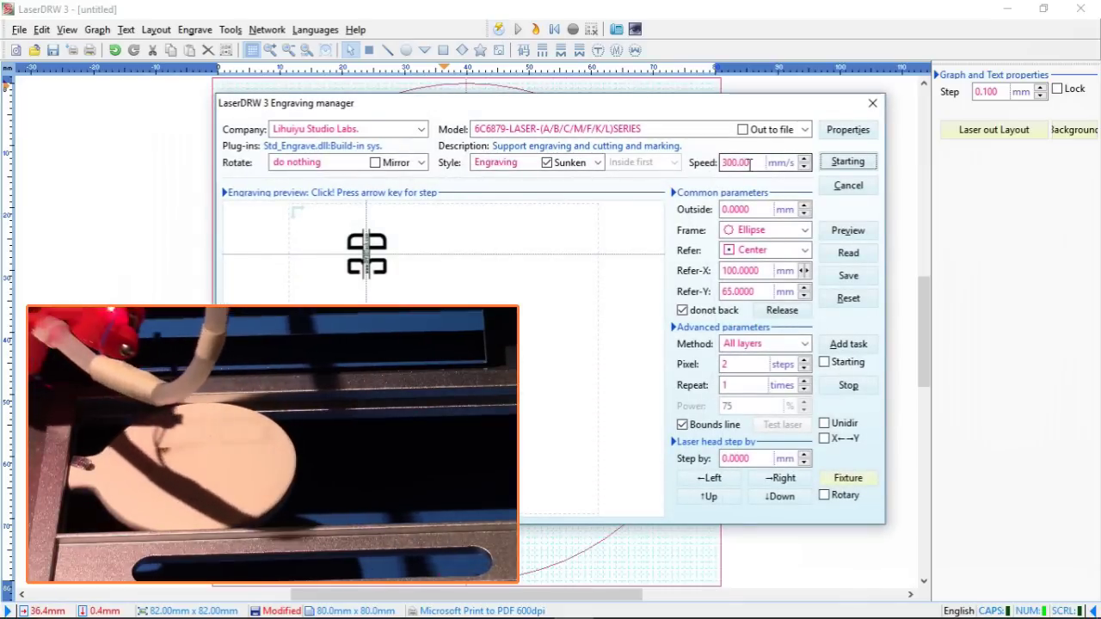
{"action": "double_click", "coordinate": [748, 164]}
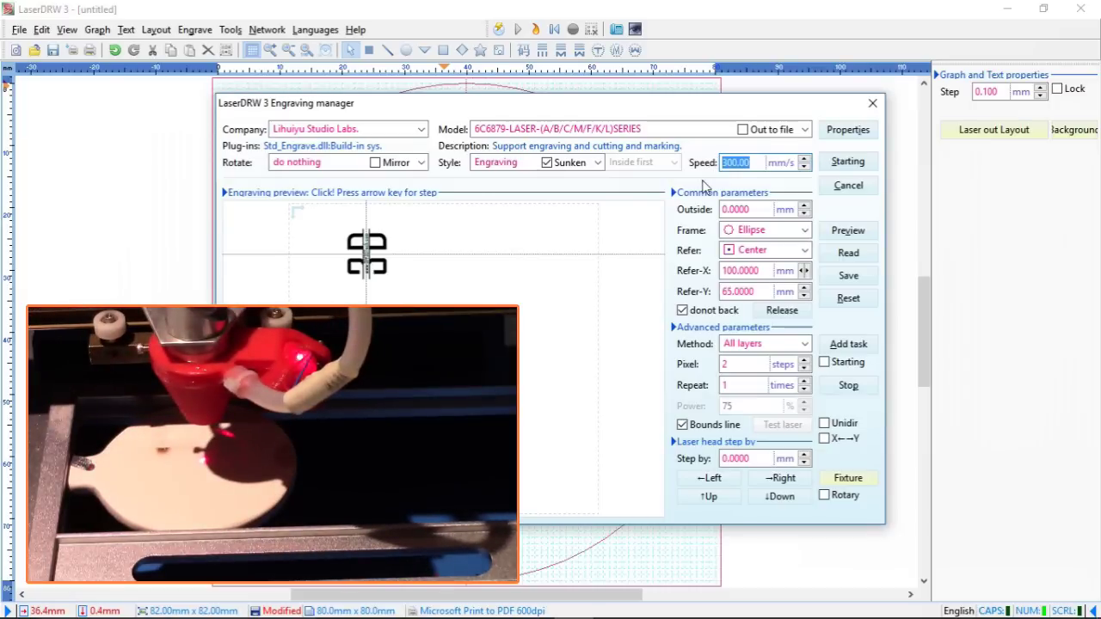
{"action": "type", "text": "150"}
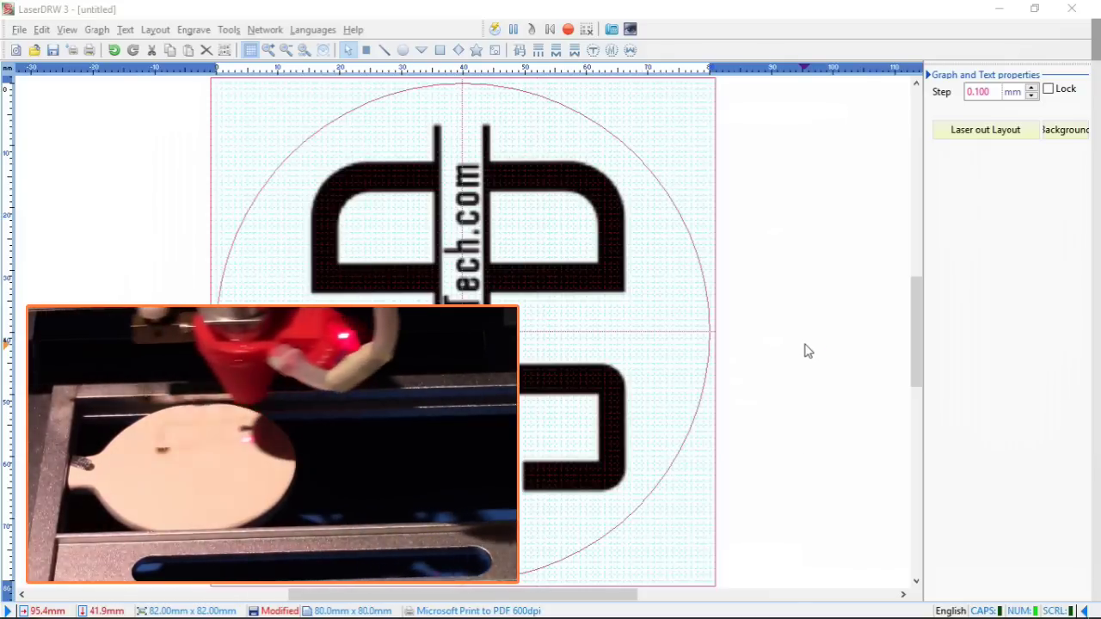
{"action": "key", "text": "Escape"}
- Confirm stopping the job, reopen the Engraving manager, and dismiss machine Properties without changes
{"action": "left_click", "coordinate": [604, 371]}
{"action": "left_click", "coordinate": [496, 30]}
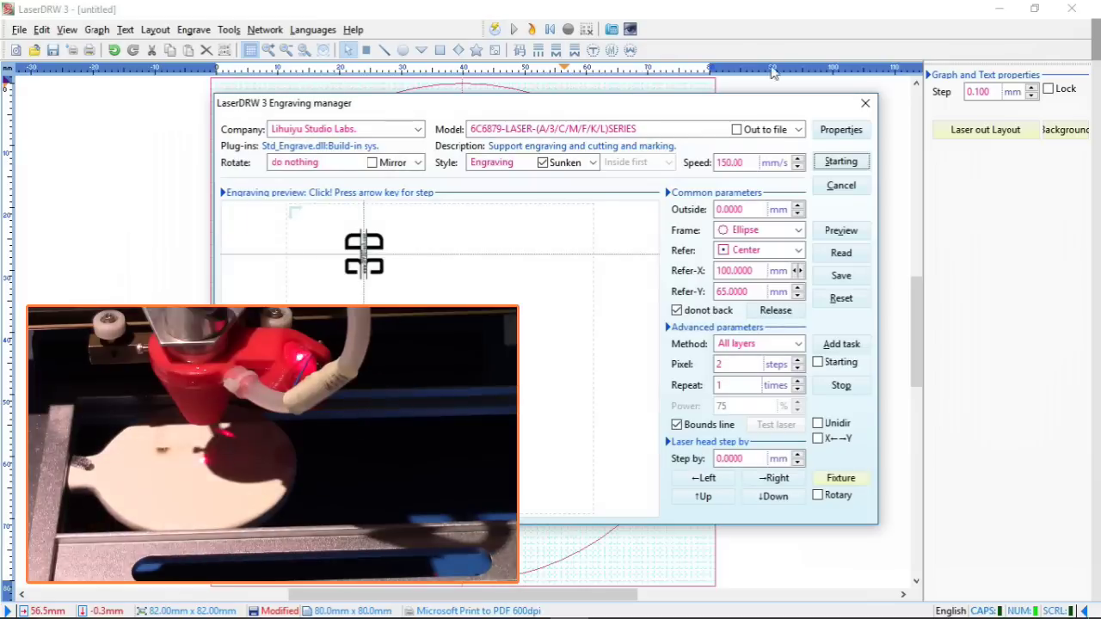
{"action": "left_click", "coordinate": [840, 129]}
{"action": "left_click", "coordinate": [688, 447]}
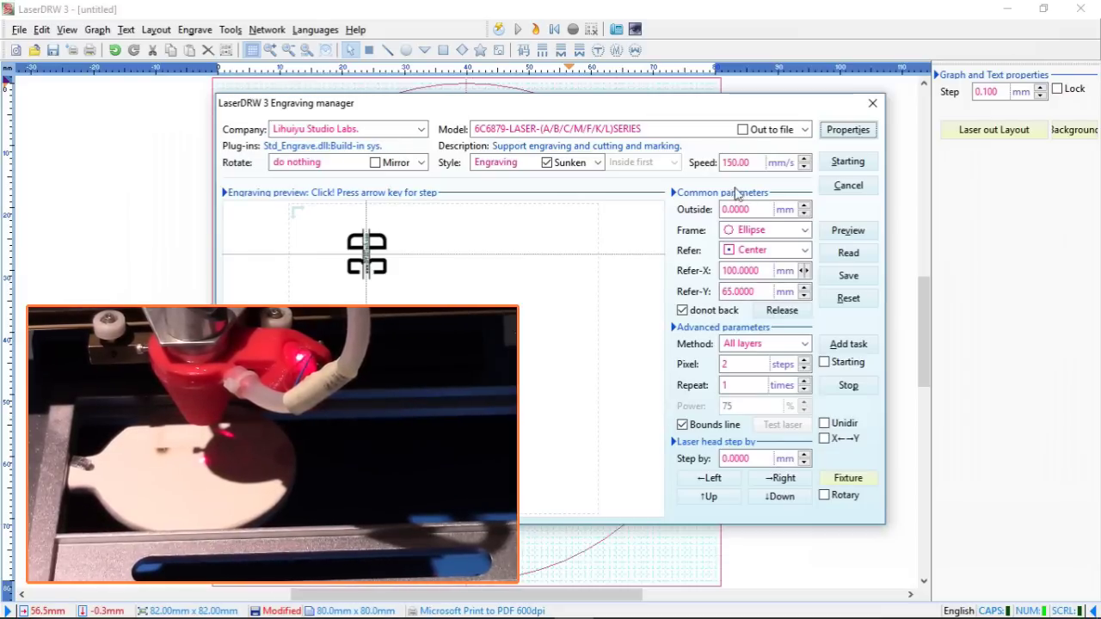
- Switch the job to Cutting style at 10 mm/s with Starting ticked, and send it to the laser
{"action": "left_click", "coordinate": [504, 163]}
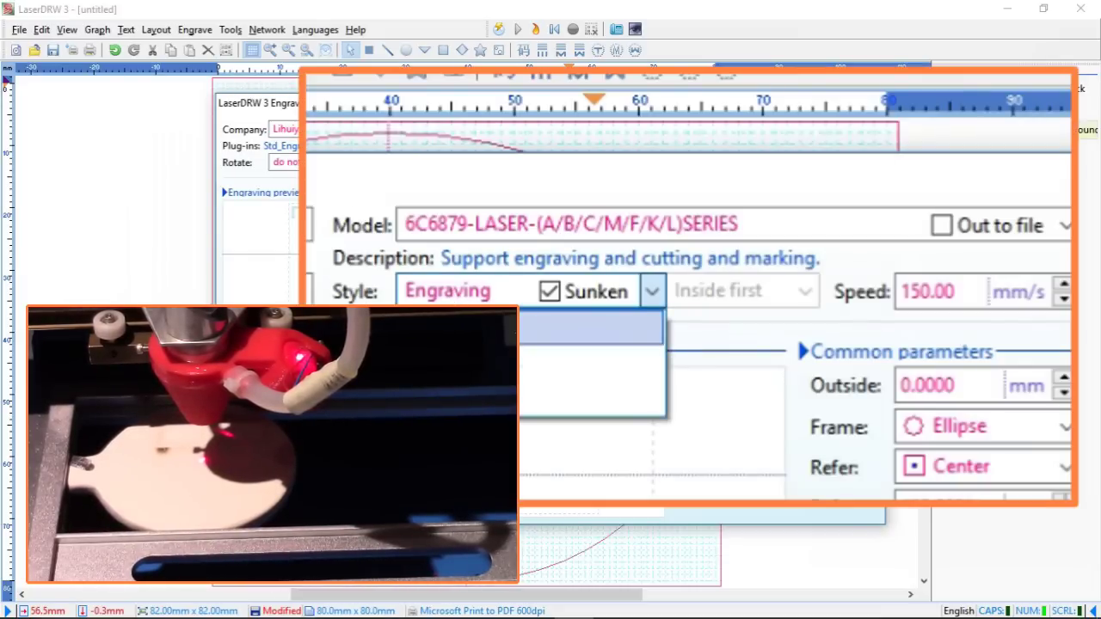
{"action": "left_click", "coordinate": [475, 195]}
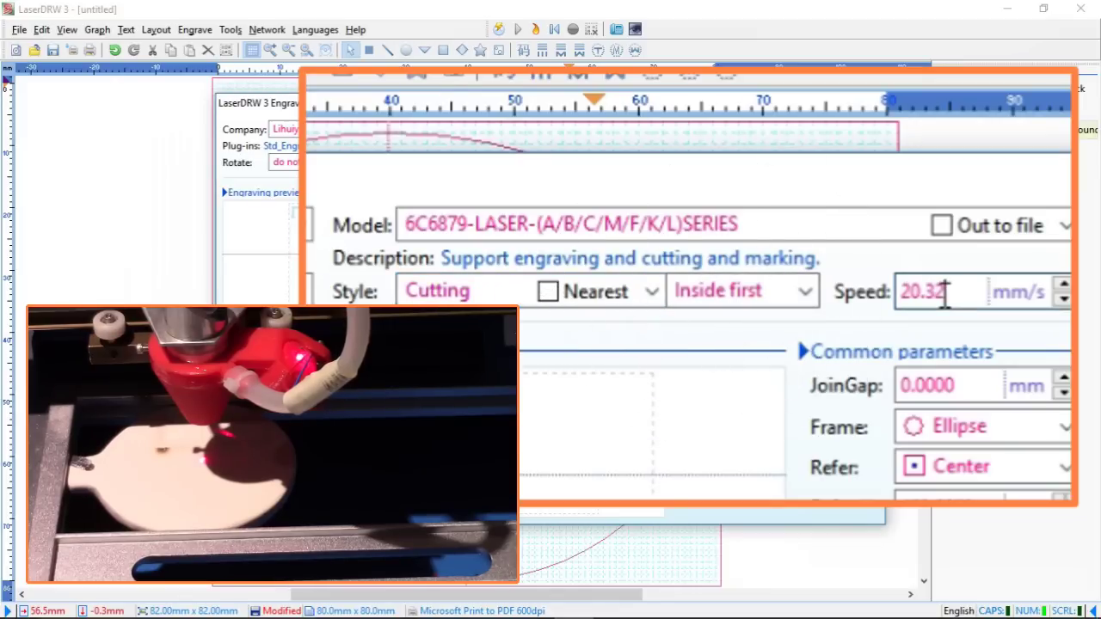
{"action": "left_click_drag", "start_coordinate": [943, 293], "coordinate": [899, 292]}
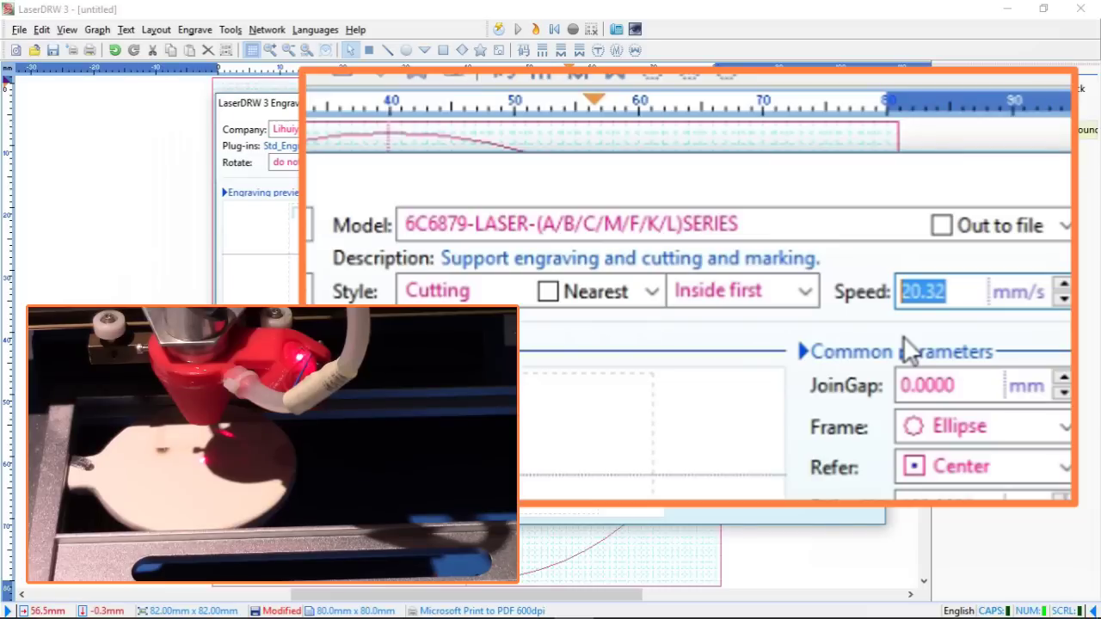
{"action": "type", "text": "10"}
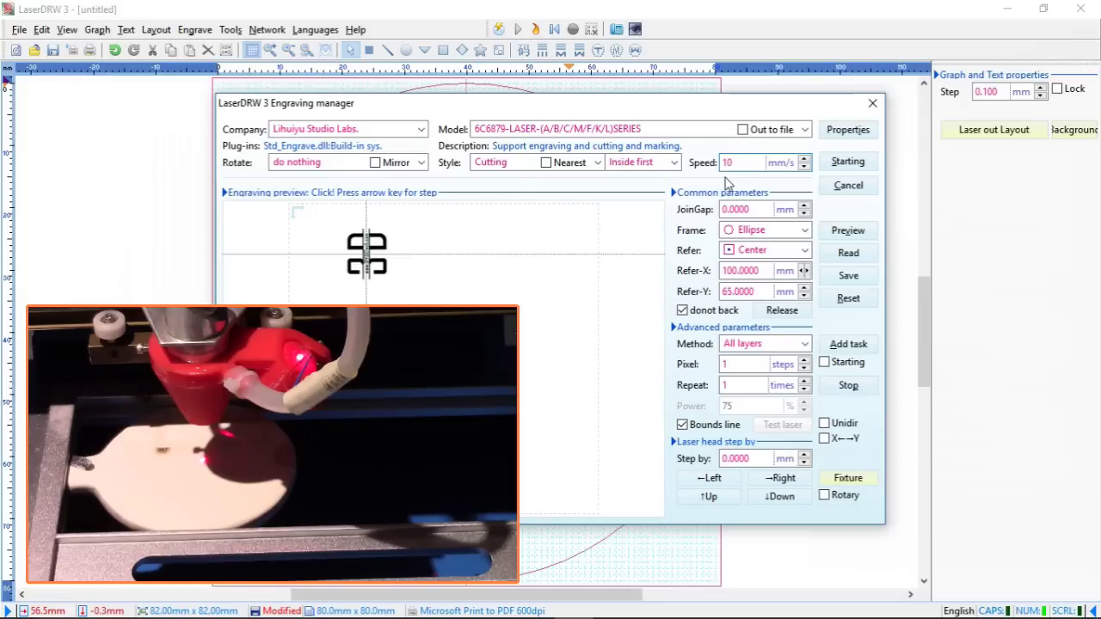
{"action": "left_click", "coordinate": [823, 363]}
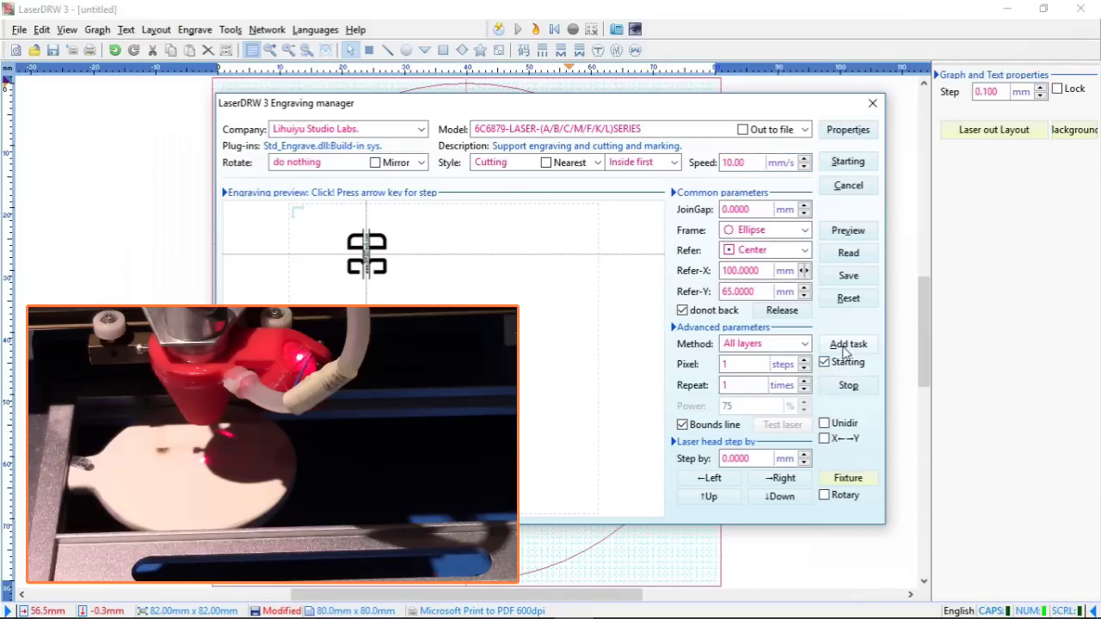
{"action": "left_click", "coordinate": [845, 345]}
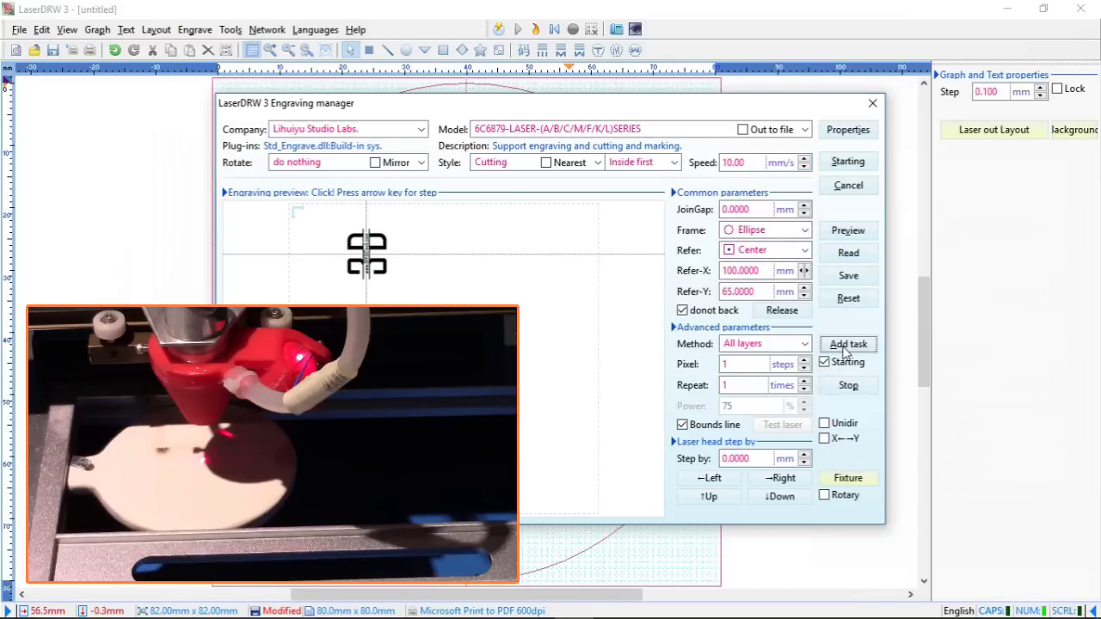